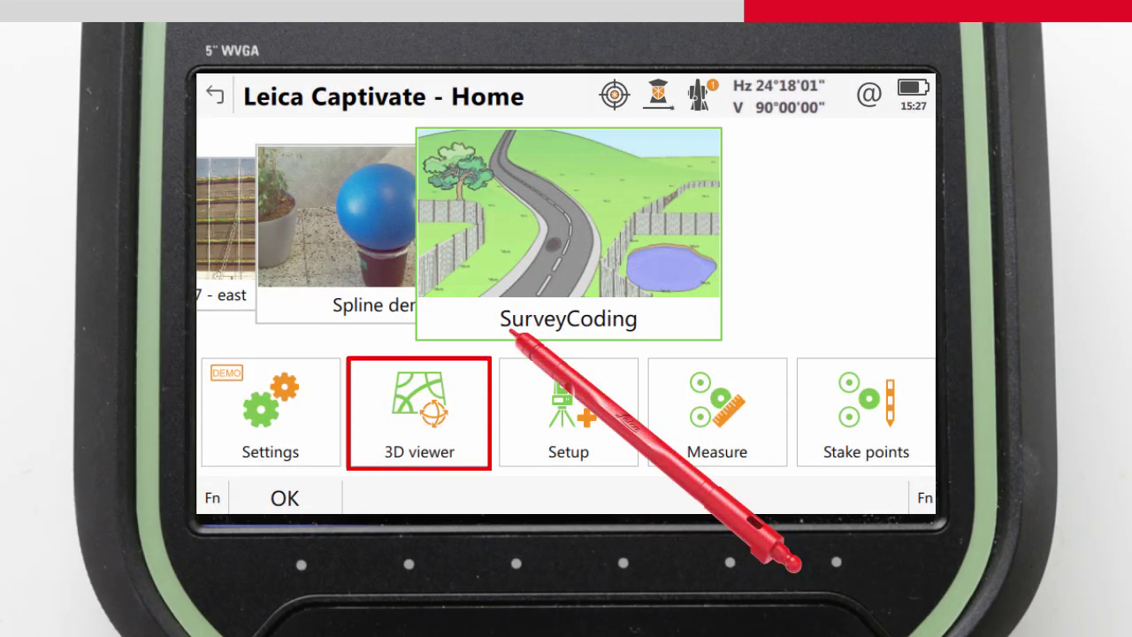
- Show the SurveyCoding job in the 3D viewer, zoomed to 1.7 m around point TPS0044
{"action": "left_click", "coordinate": [469, 393]}
{"action": "left_click", "coordinate": [917, 295]}
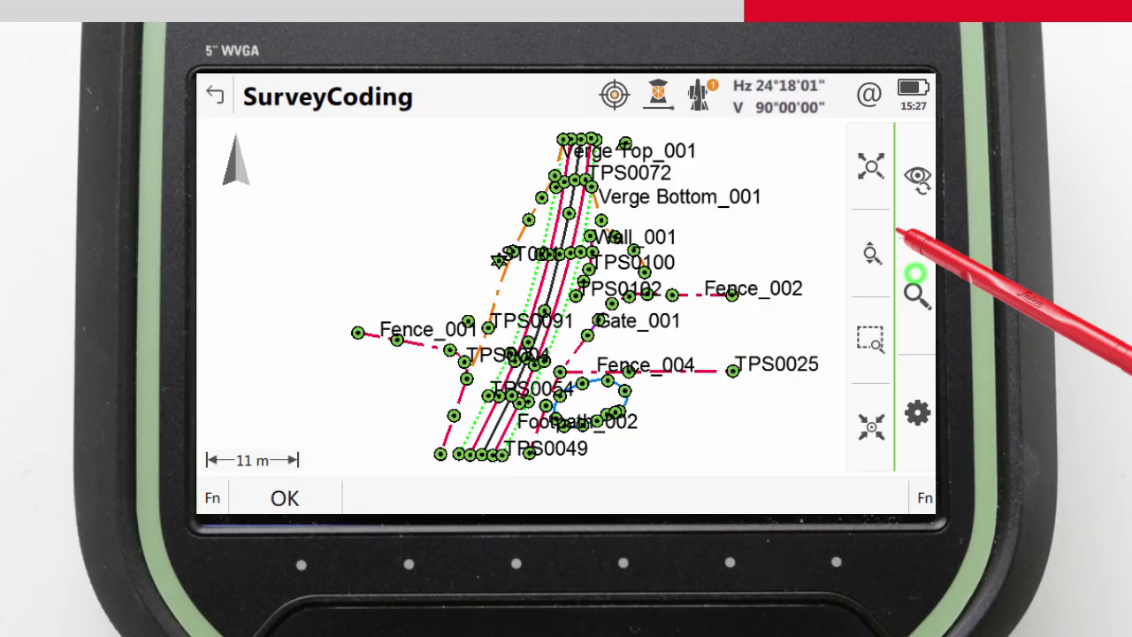
{"action": "left_click", "coordinate": [871, 254]}
{"action": "left_click_drag", "start_coordinate": [694, 289], "coordinate": [802, 199]}
{"action": "left_click", "coordinate": [871, 254]}
{"action": "left_click_drag", "start_coordinate": [678, 263], "coordinate": [792, 229]}
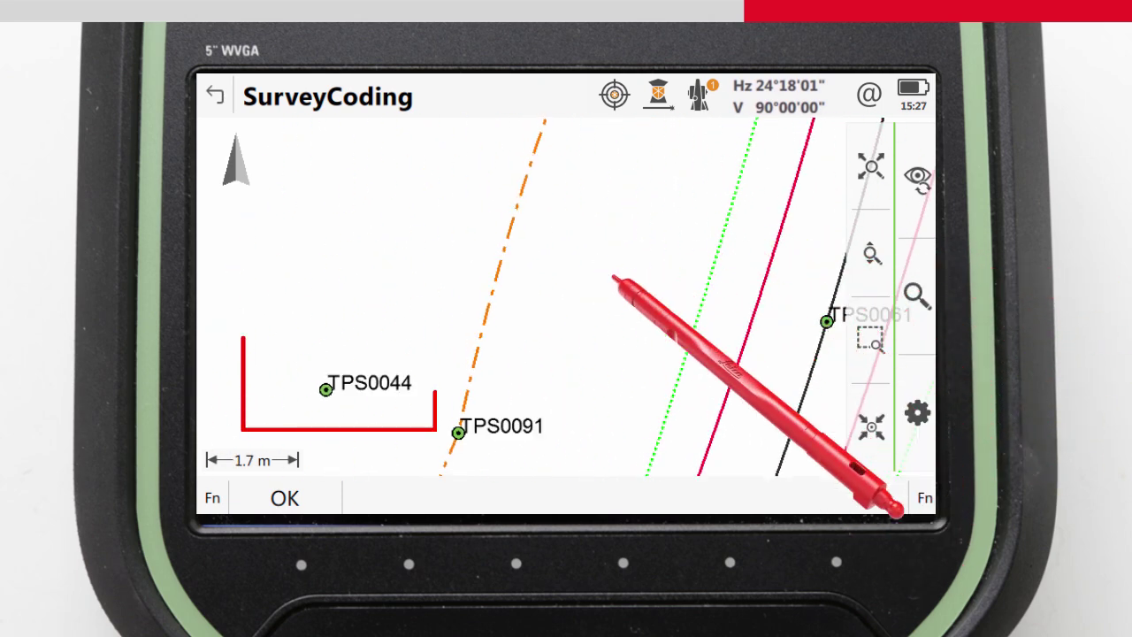
- Edit tree point TPS0044, review its Oak, height 12, canopy 2.5 attributes, and store it
{"action": "left_click", "coordinate": [327, 390]}
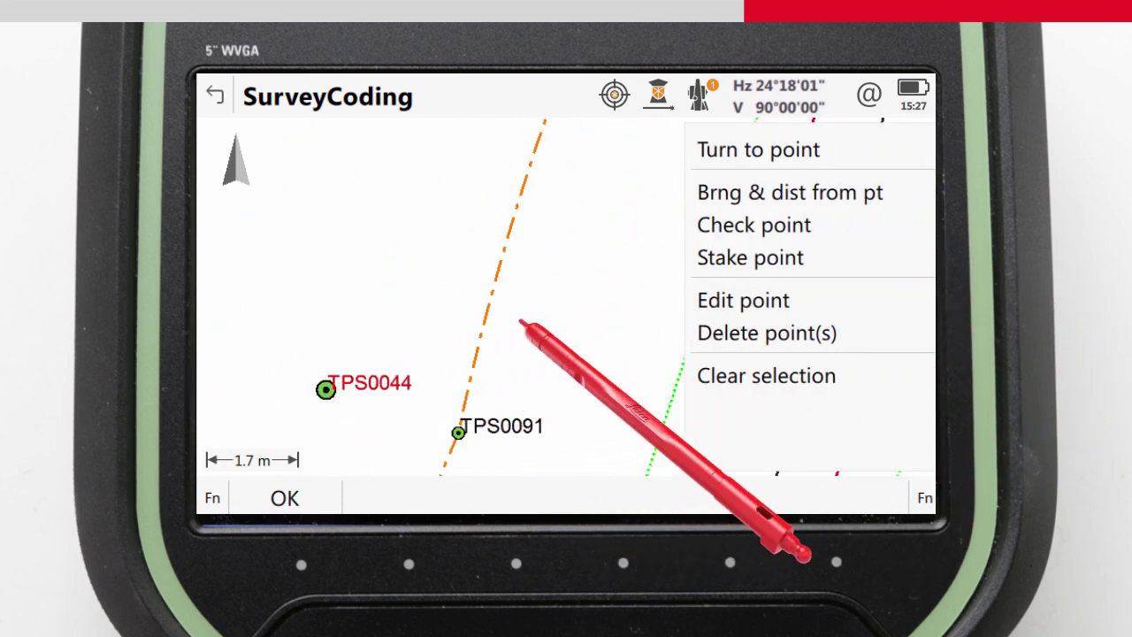
{"action": "left_click", "coordinate": [745, 310]}
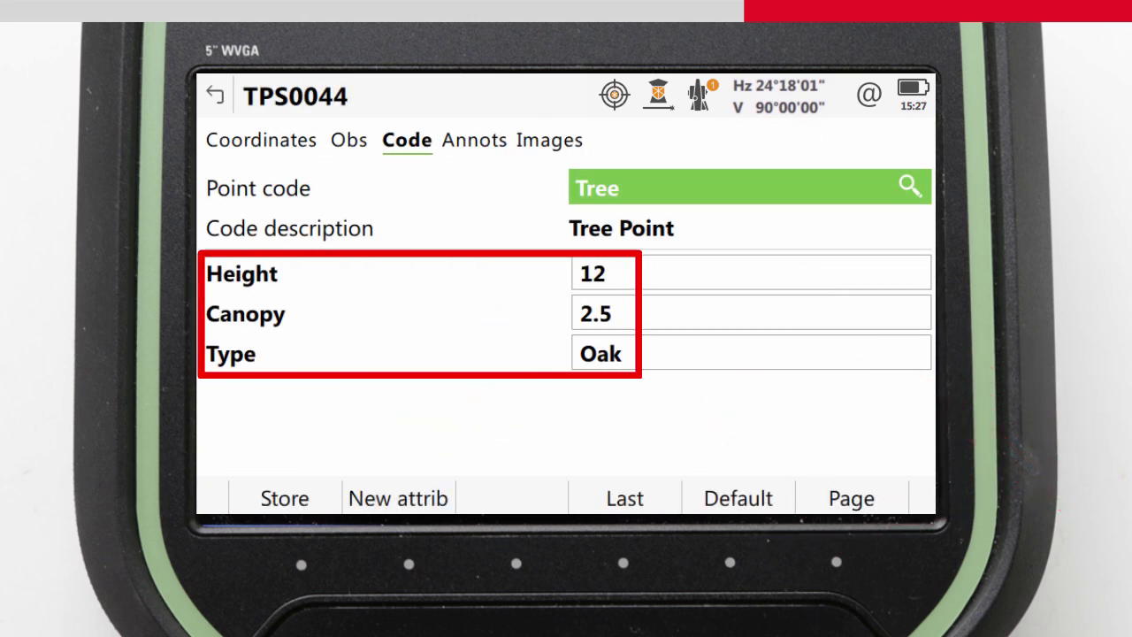
{"action": "left_click", "coordinate": [310, 493]}
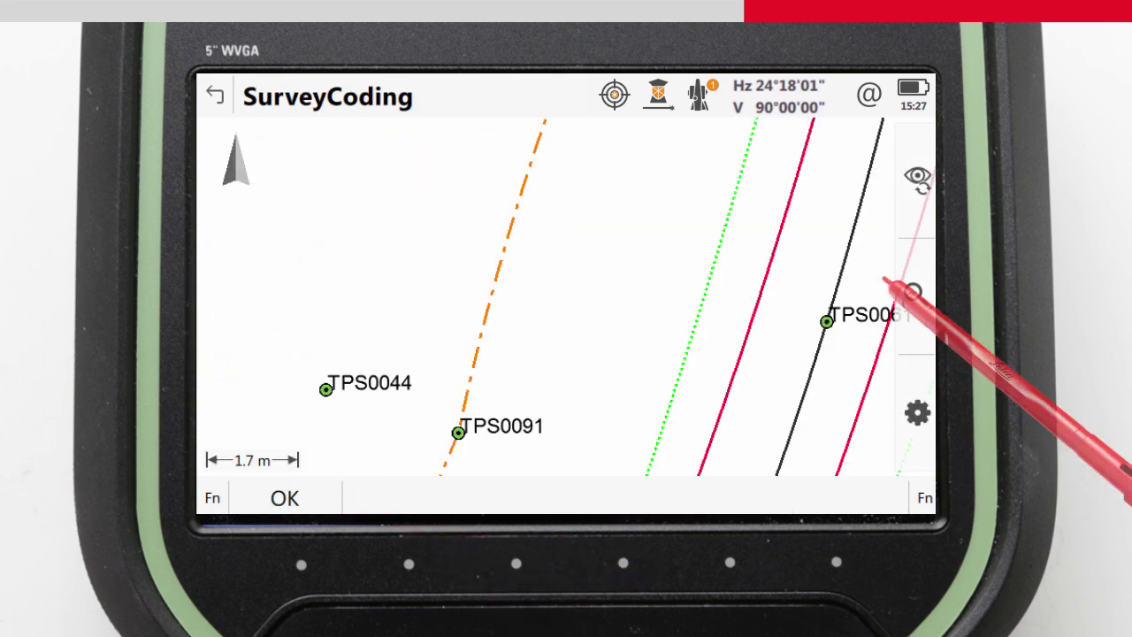
{"action": "left_click_drag", "start_coordinate": [831, 327], "coordinate": [336, 207]}
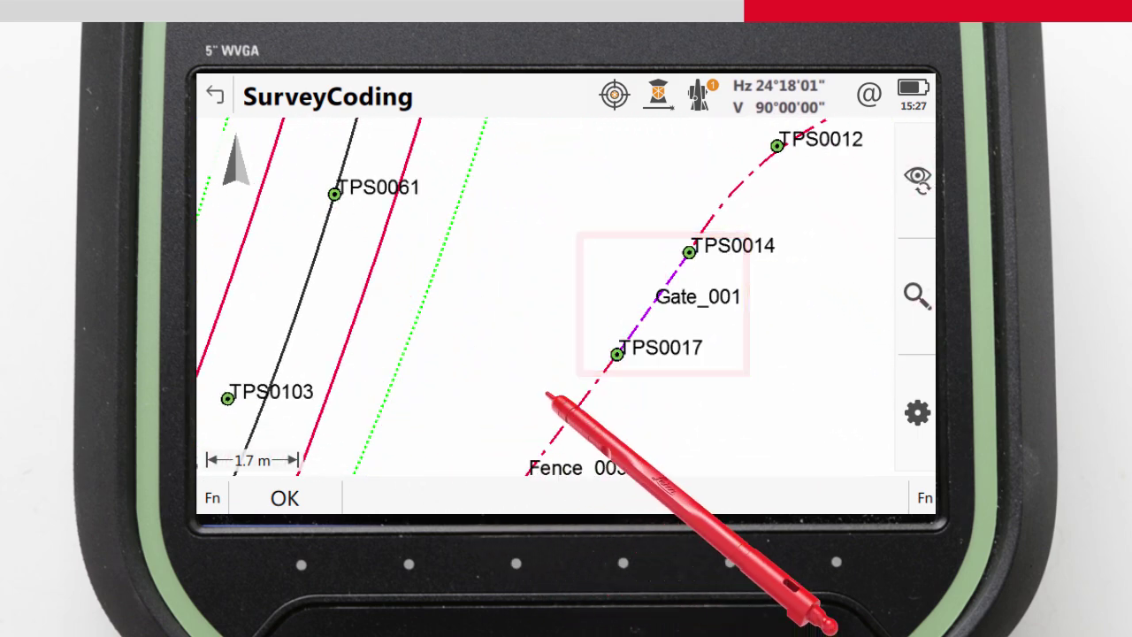
{"action": "mouse_move", "coordinate": [559, 391]}
{"action": "left_mouse_down"}
{"action": "mouse_move", "coordinate": [649, 384]}
{"action": "mouse_move", "coordinate": [631, 263]}
{"action": "mouse_move", "coordinate": [708, 161]}
{"action": "left_mouse_up"}
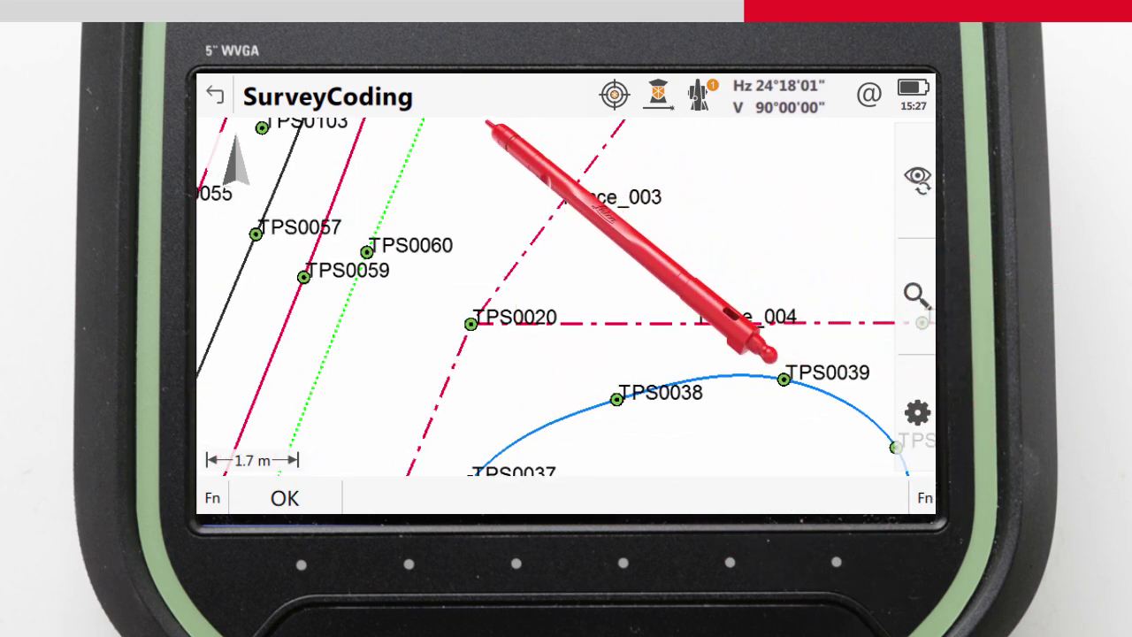
{"action": "left_click_drag", "start_coordinate": [265, 168], "coordinate": [823, 327]}
{"action": "mouse_move", "coordinate": [865, 181]}
{"action": "left_mouse_down"}
{"action": "mouse_move", "coordinate": [429, 316]}
{"action": "mouse_move", "coordinate": [513, 291]}
{"action": "mouse_move", "coordinate": [309, 412]}
{"action": "mouse_move", "coordinate": [349, 401]}
{"action": "left_mouse_up"}
{"action": "mouse_move", "coordinate": [577, 417]}
{"action": "left_mouse_down"}
{"action": "mouse_move", "coordinate": [565, 331]}
{"action": "mouse_move", "coordinate": [639, 182]}
{"action": "mouse_move", "coordinate": [664, 277]}
{"action": "mouse_move", "coordinate": [638, 251]}
{"action": "left_mouse_up"}
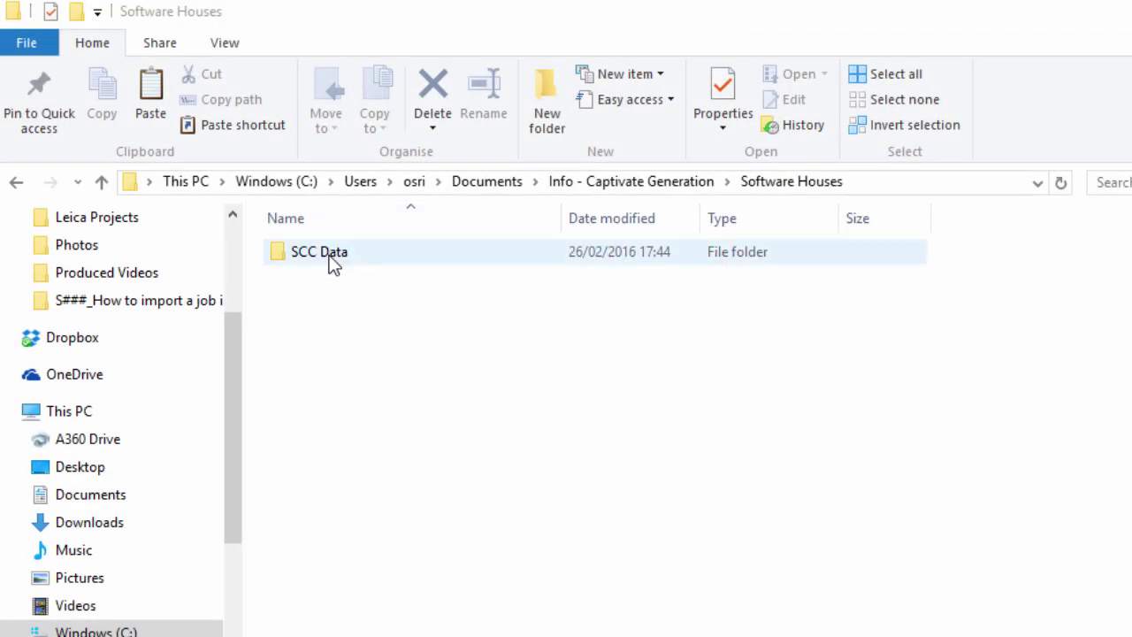
- Paste the SurveyCoding job into the SCC Data folder, allowing access when asked
{"action": "double_click", "coordinate": [329, 257]}
{"action": "right_click", "coordinate": [334, 293]}
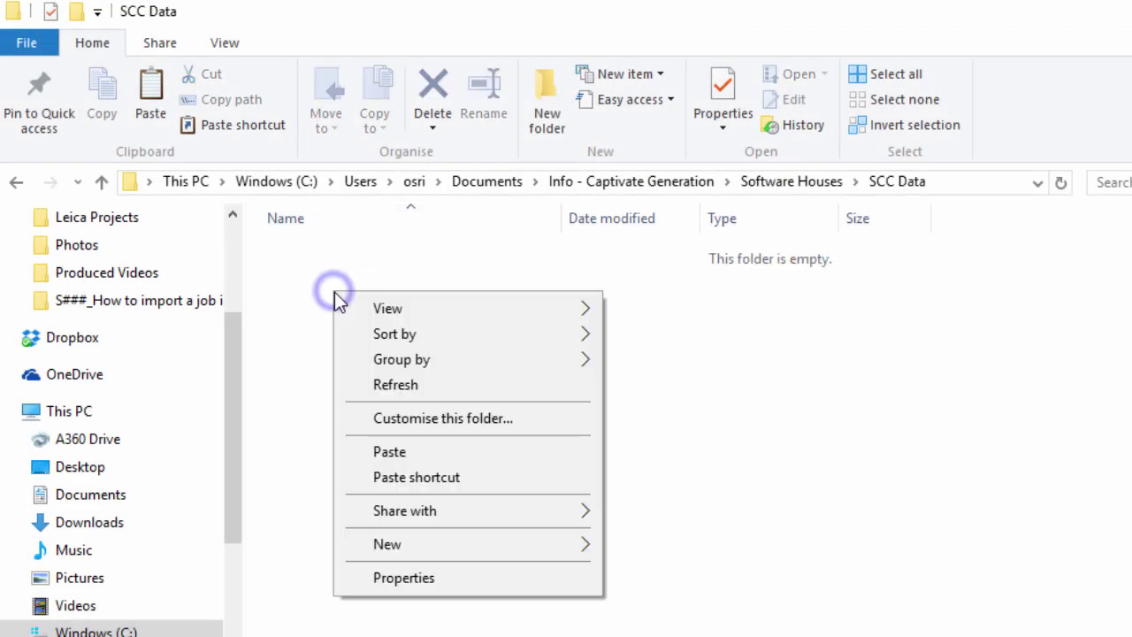
{"action": "left_click", "coordinate": [397, 450]}
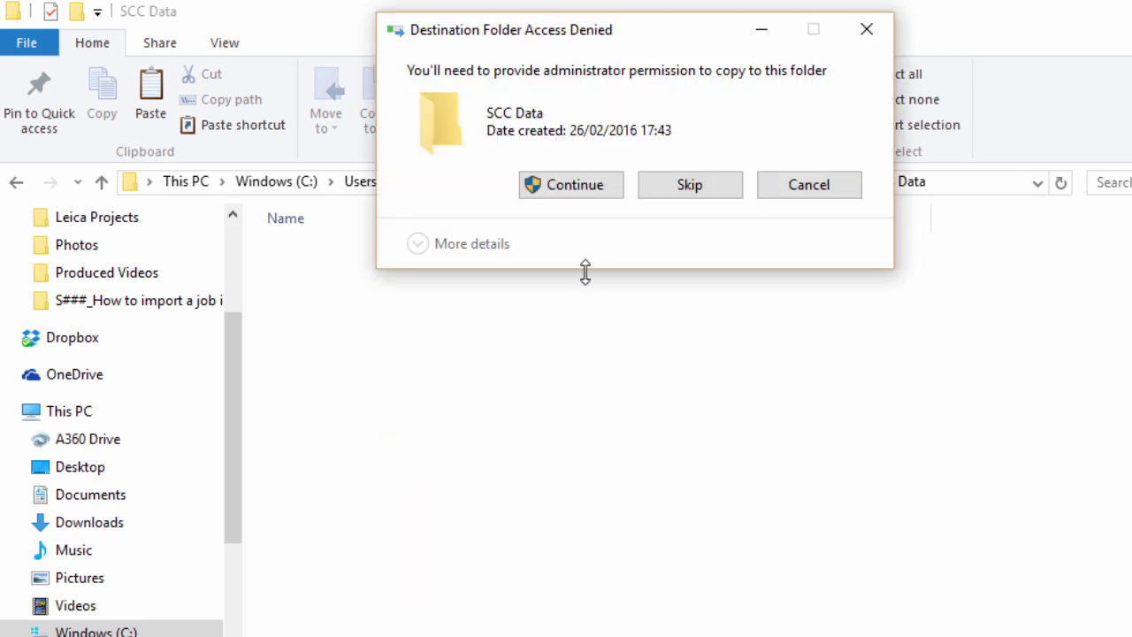
{"action": "left_click", "coordinate": [597, 188]}
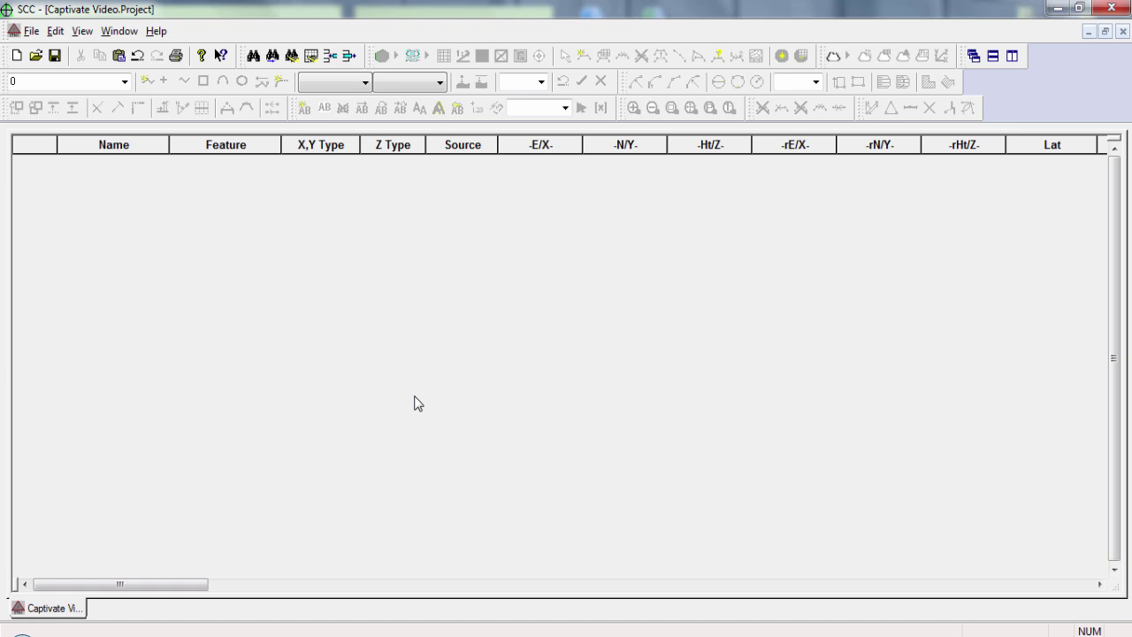
- Choose File > Download Survey to start importing into Captivate Video
{"action": "left_click", "coordinate": [30, 31]}
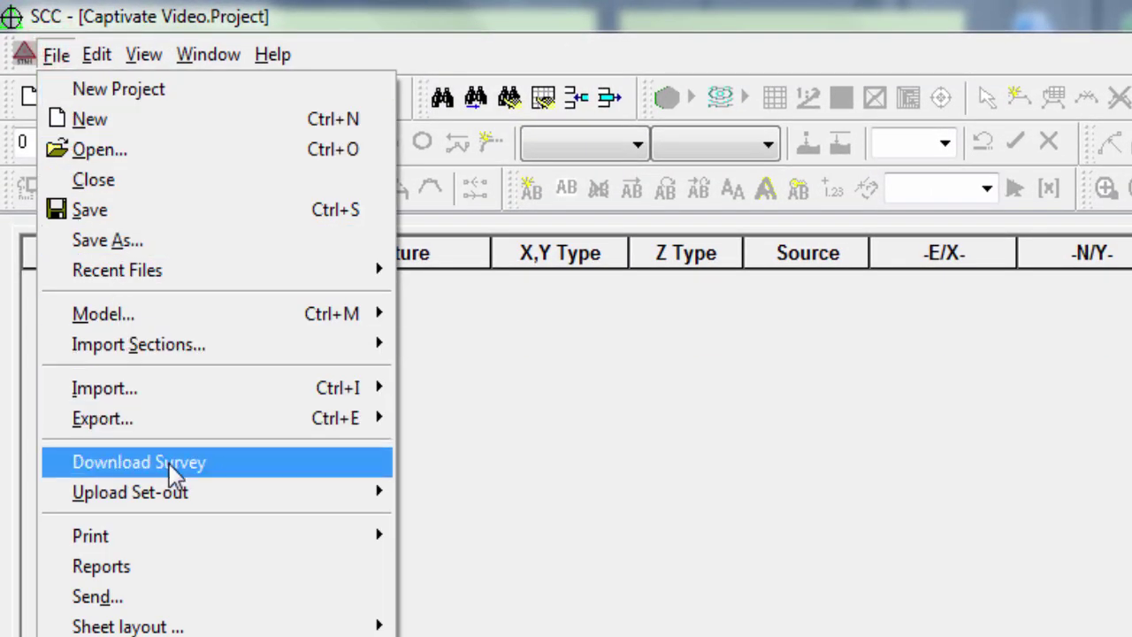
{"action": "left_click", "coordinate": [170, 463]}
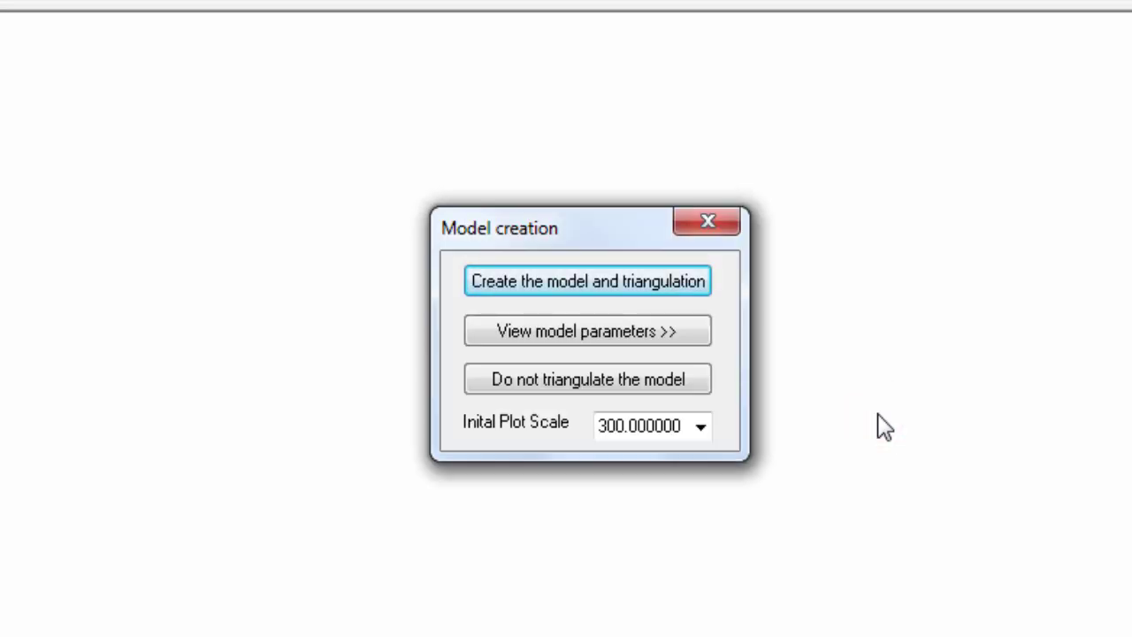
- Create a triangulated model from the SurveyCoding DBX job with the default Leica HexML input settings
{"action": "left_click", "coordinate": [634, 281]}
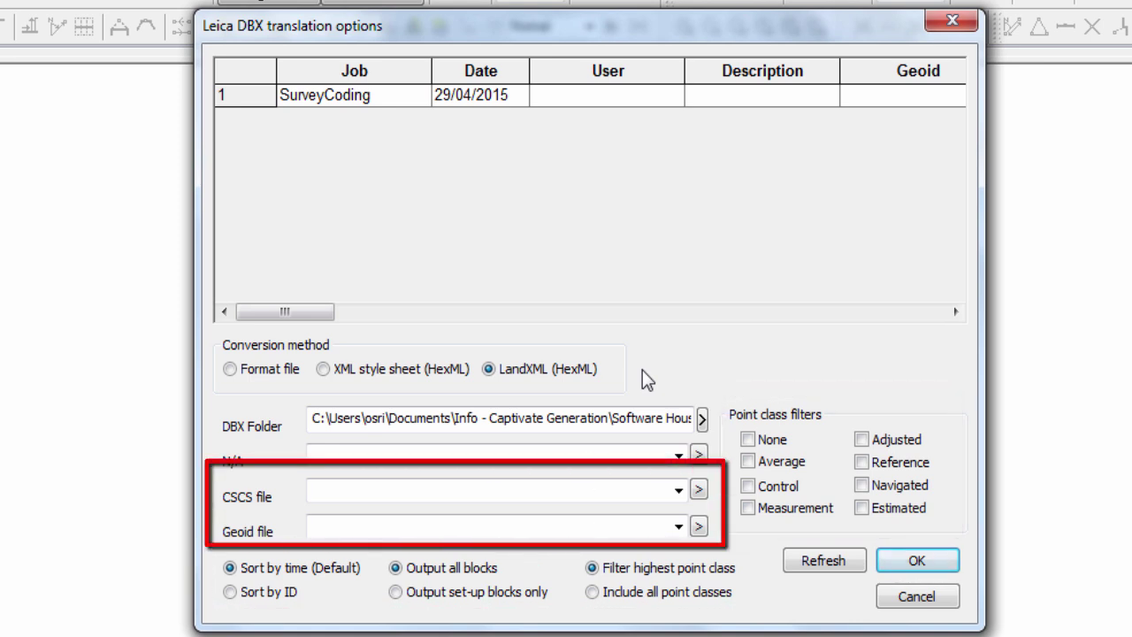
{"action": "left_click", "coordinate": [251, 94]}
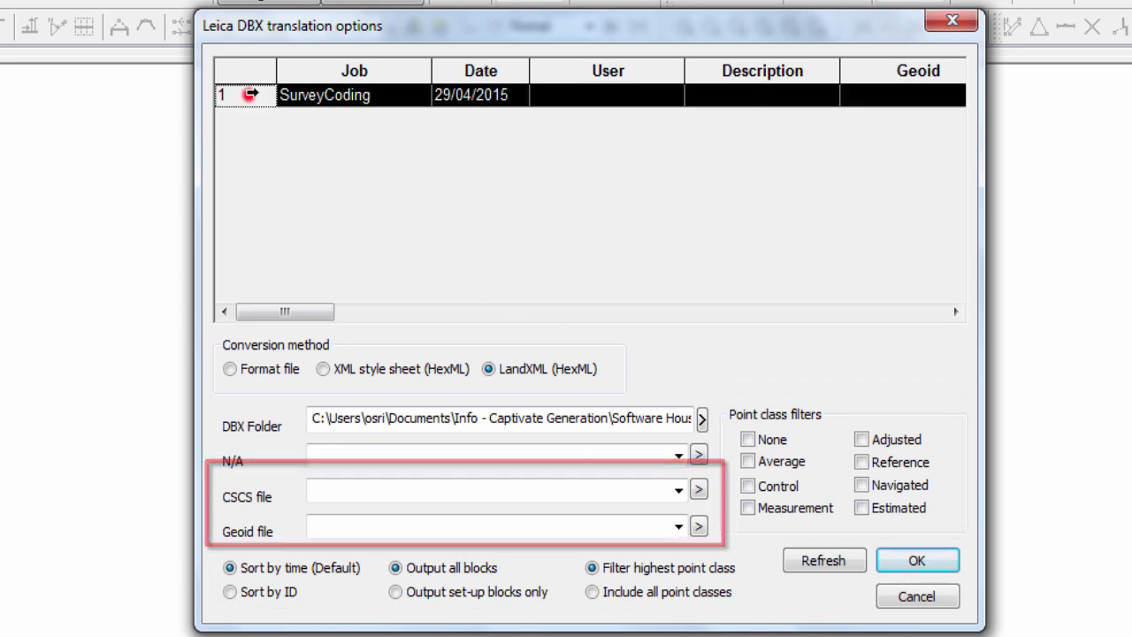
{"action": "left_click", "coordinate": [919, 562]}
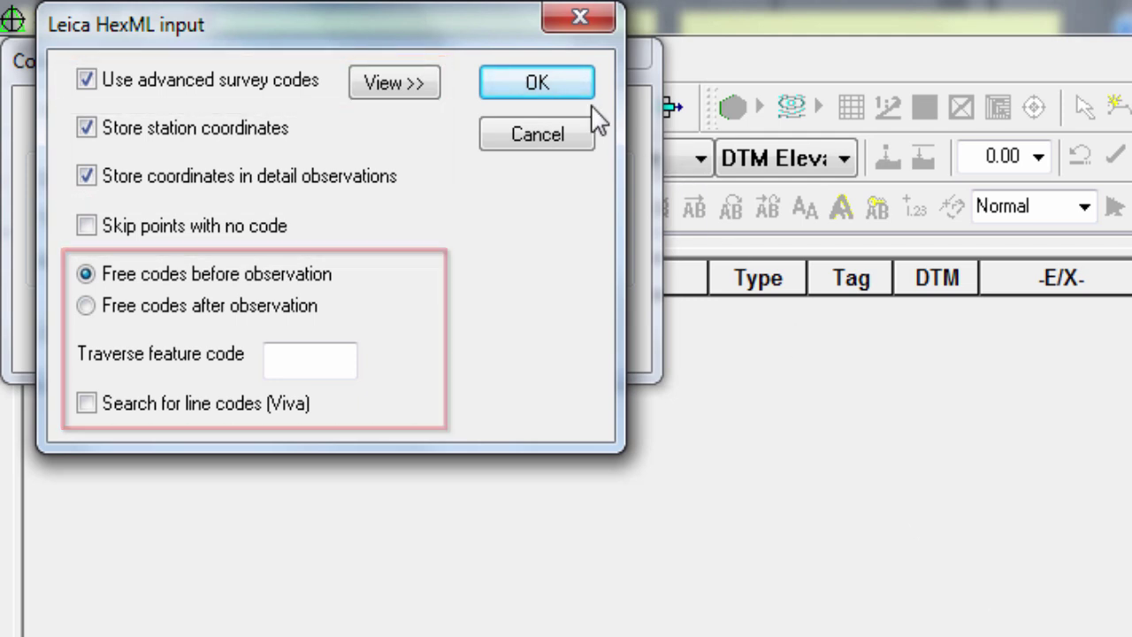
{"action": "left_click", "coordinate": [563, 86]}
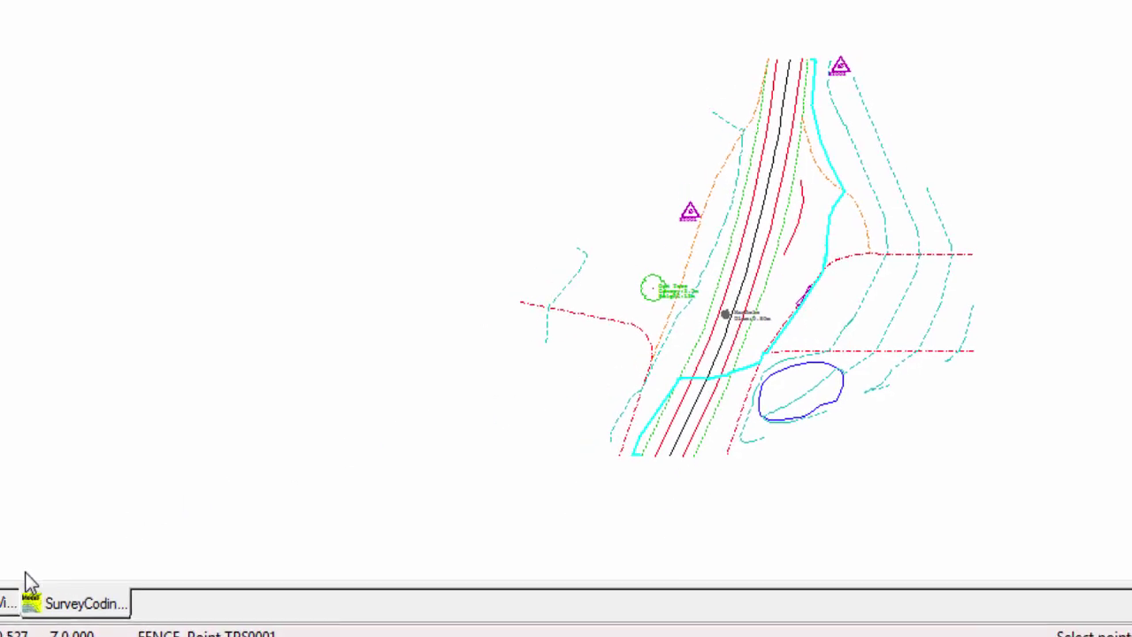
- Check the two control stations in the Captivate Video table, then hide the drawing's cyan lines
{"action": "left_click", "coordinate": [7, 603]}
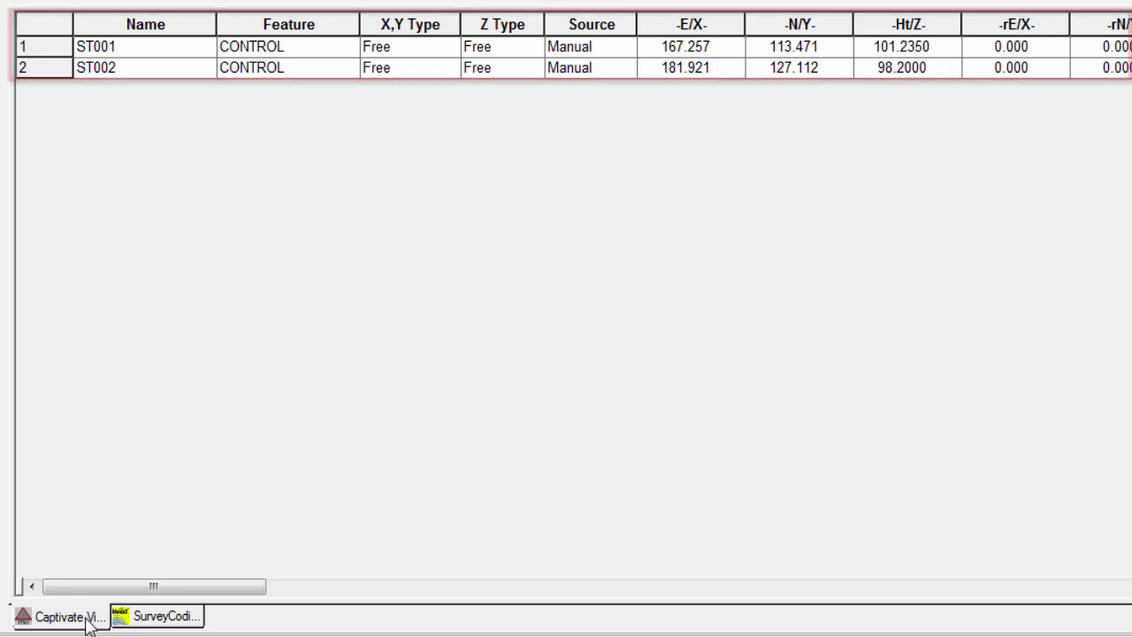
{"action": "left_click", "coordinate": [175, 617]}
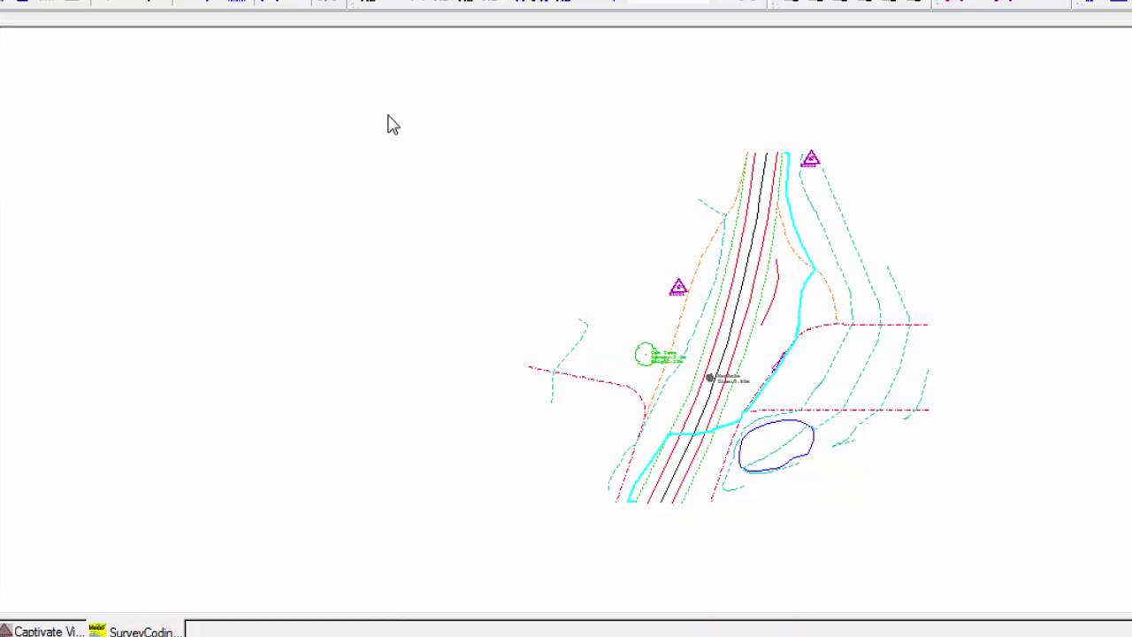
{"action": "left_click", "coordinate": [369, 34]}
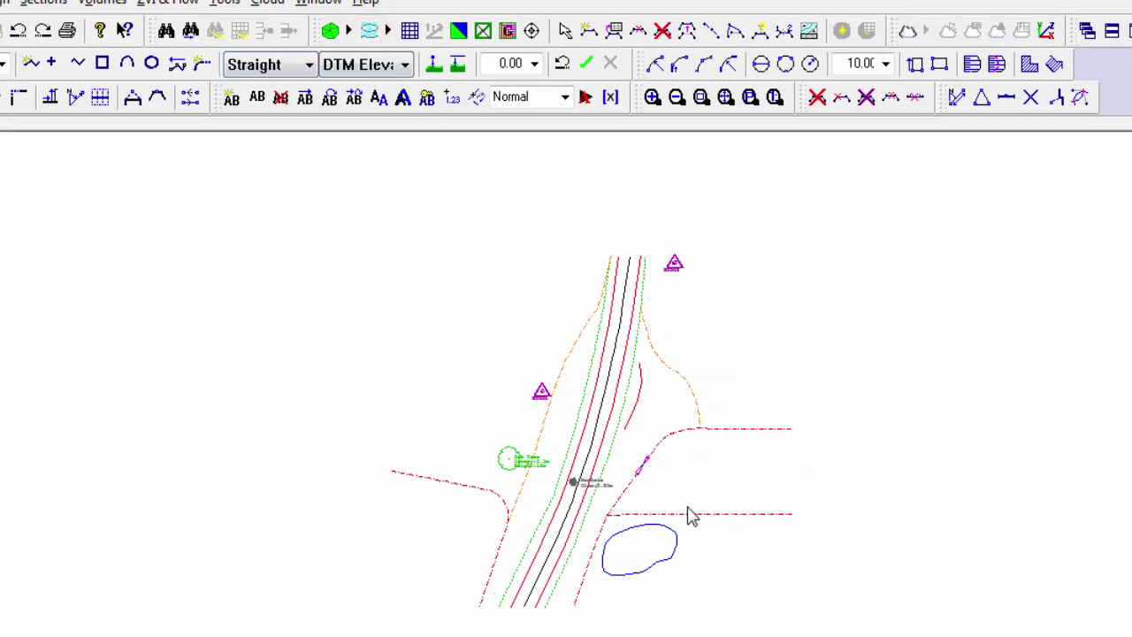
{"action": "scroll", "coordinate": [693, 517], "scroll_direction": "up", "scroll_amount": 3}
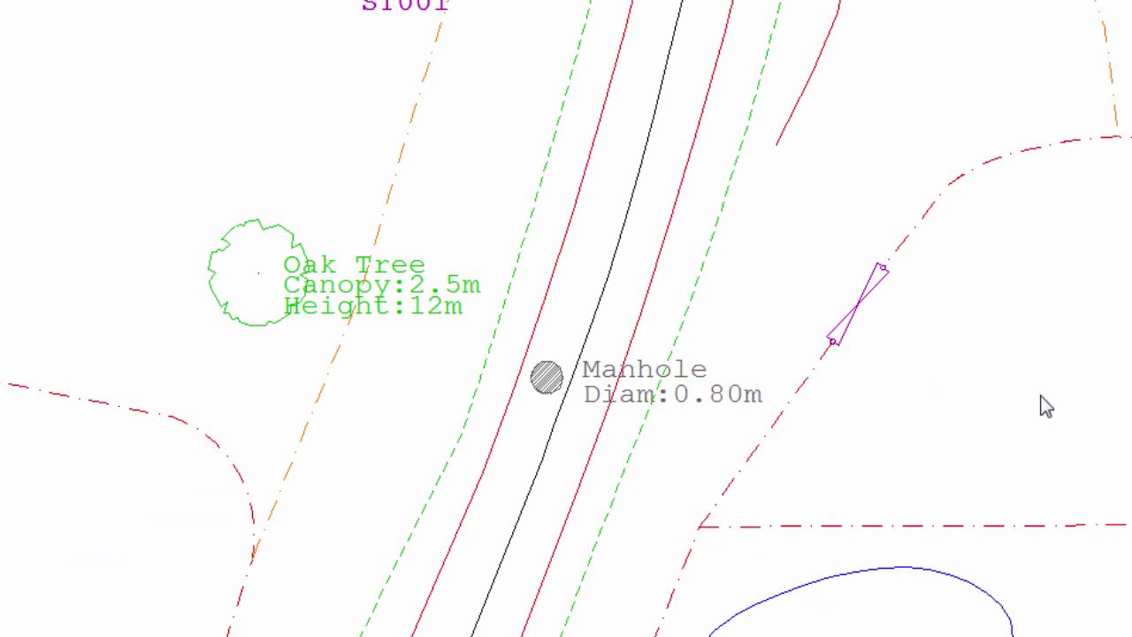
{"action": "scroll", "coordinate": [1070, 371], "scroll_direction": "up", "scroll_amount": 3}
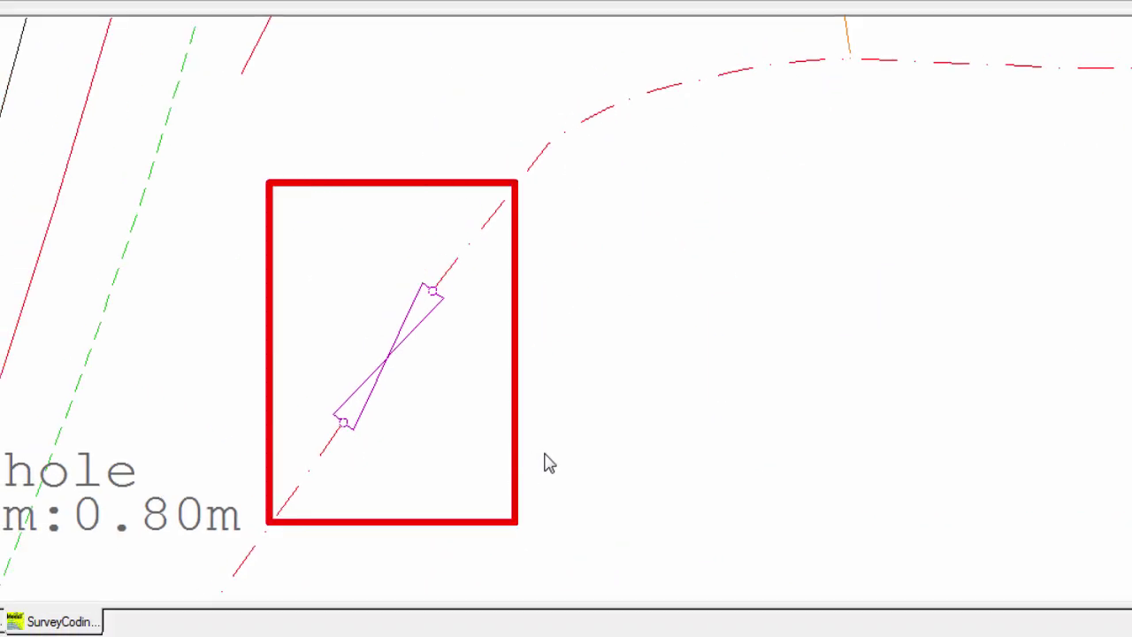
{"action": "middle_click_drag", "start_coordinate": [356, 521], "coordinate": [712, 129]}
{"action": "middle_click_drag", "start_coordinate": [262, 239], "coordinate": [633, 369]}
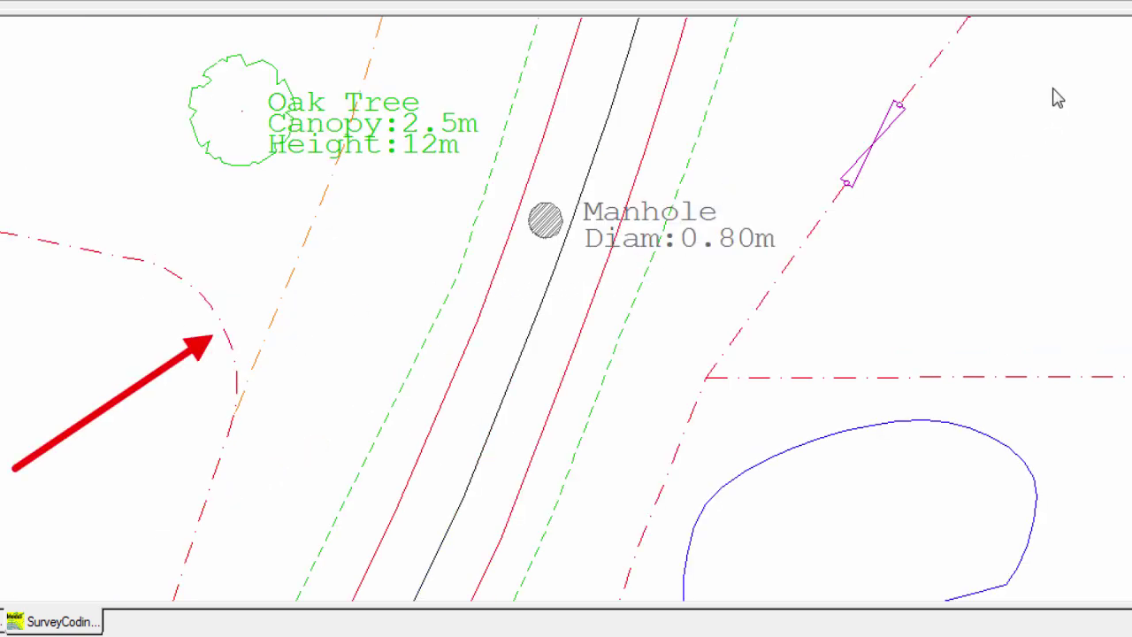
{"action": "mouse_move", "coordinate": [975, 170]}
{"action": "middle_mouse_down"}
{"action": "mouse_move", "coordinate": [922, 265]}
{"action": "mouse_move", "coordinate": [646, 439]}
{"action": "middle_mouse_up"}
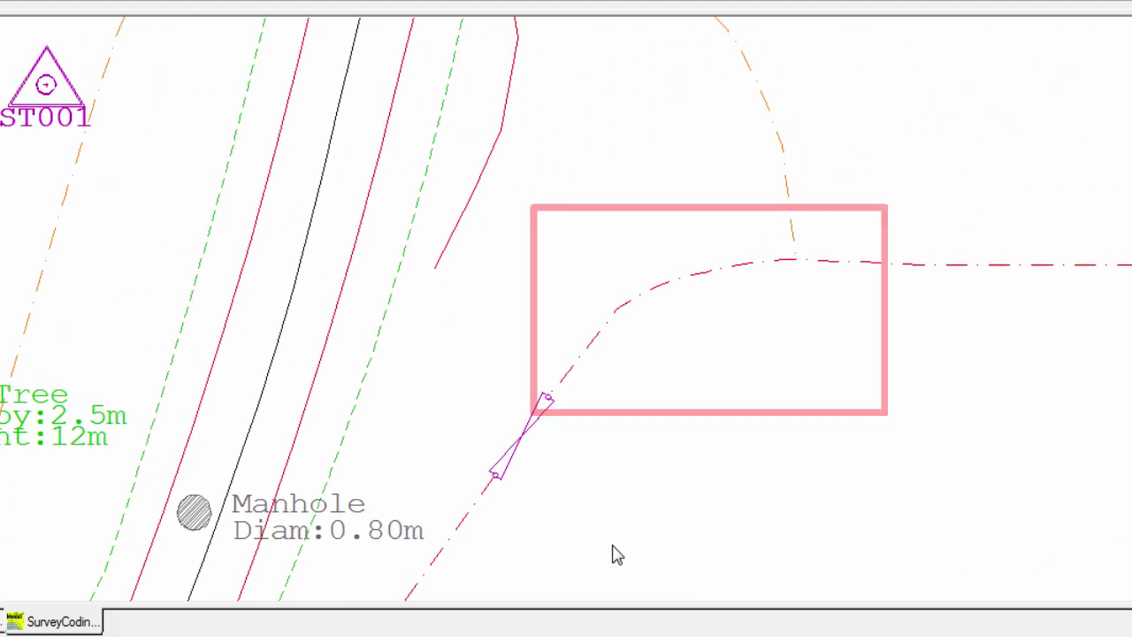
{"action": "middle_click_drag", "start_coordinate": [614, 550], "coordinate": [616, 2]}
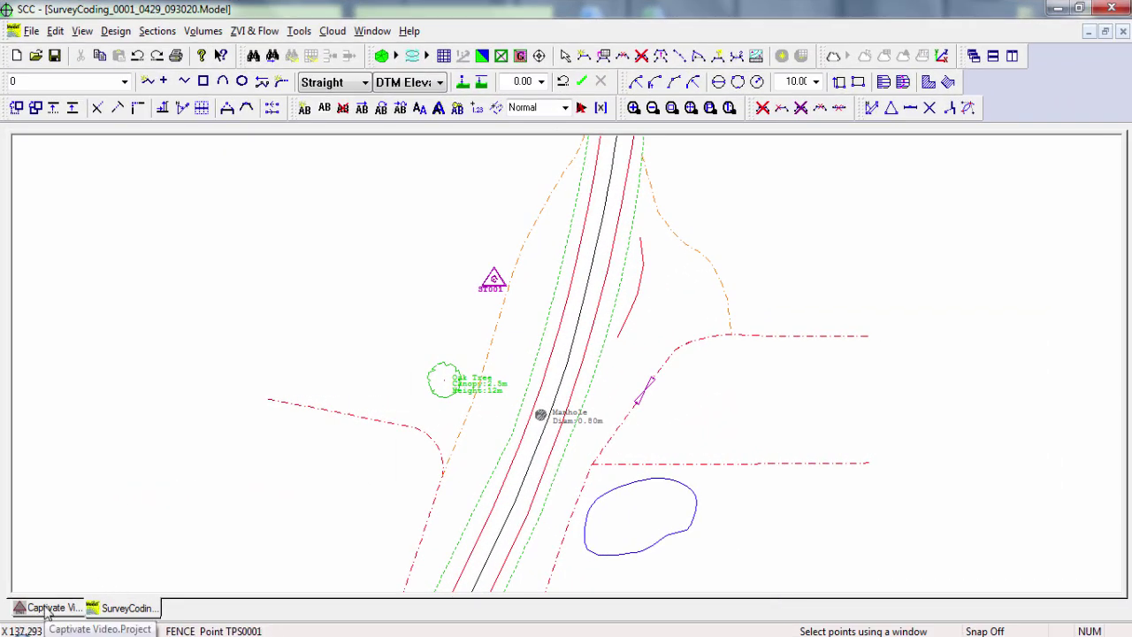
- Open the View menu to reach the Feature Library
{"action": "left_click", "coordinate": [81, 30]}
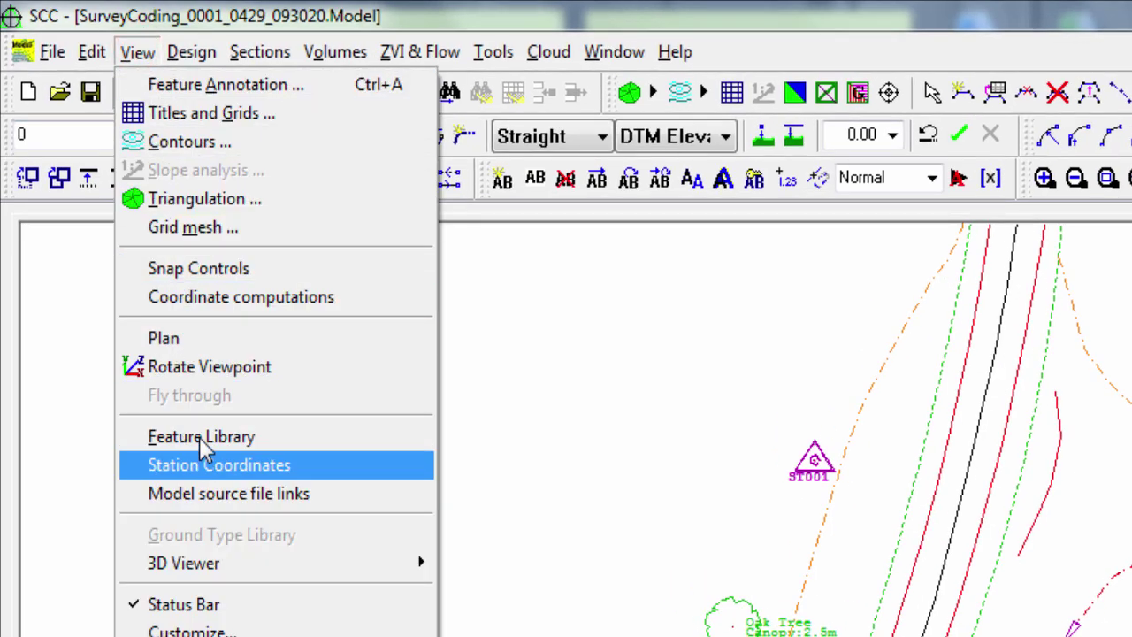
{"action": "left_click", "coordinate": [290, 437]}
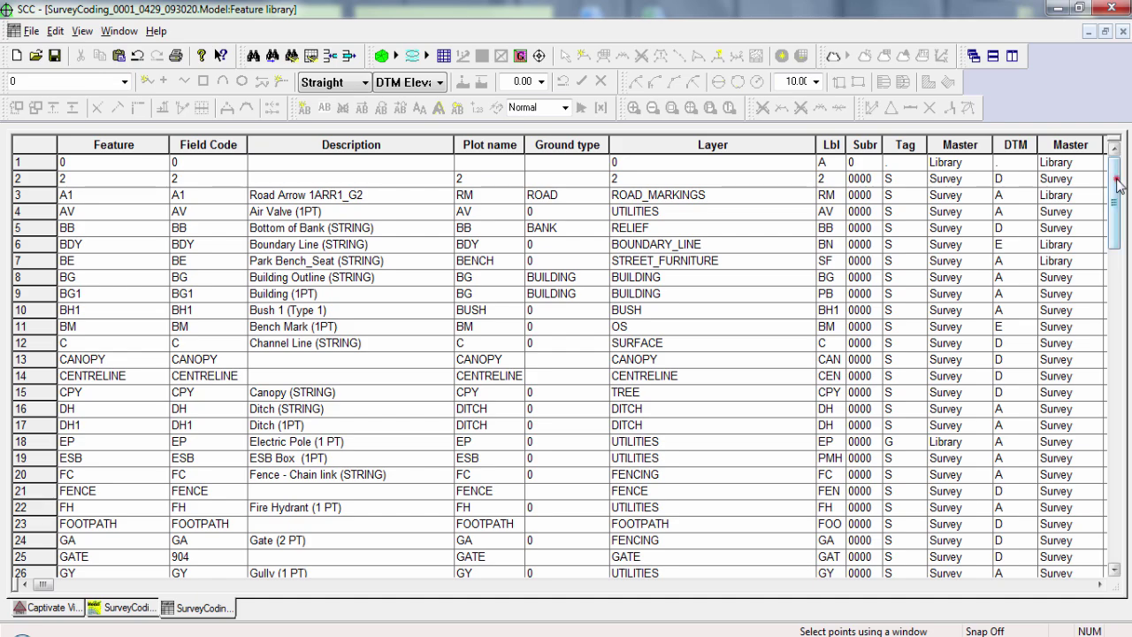
{"action": "mouse_move", "coordinate": [1115, 177]}
{"action": "left_mouse_down"}
{"action": "mouse_move", "coordinate": [1112, 548]}
{"action": "mouse_move", "coordinate": [1111, 179]}
{"action": "left_mouse_up"}
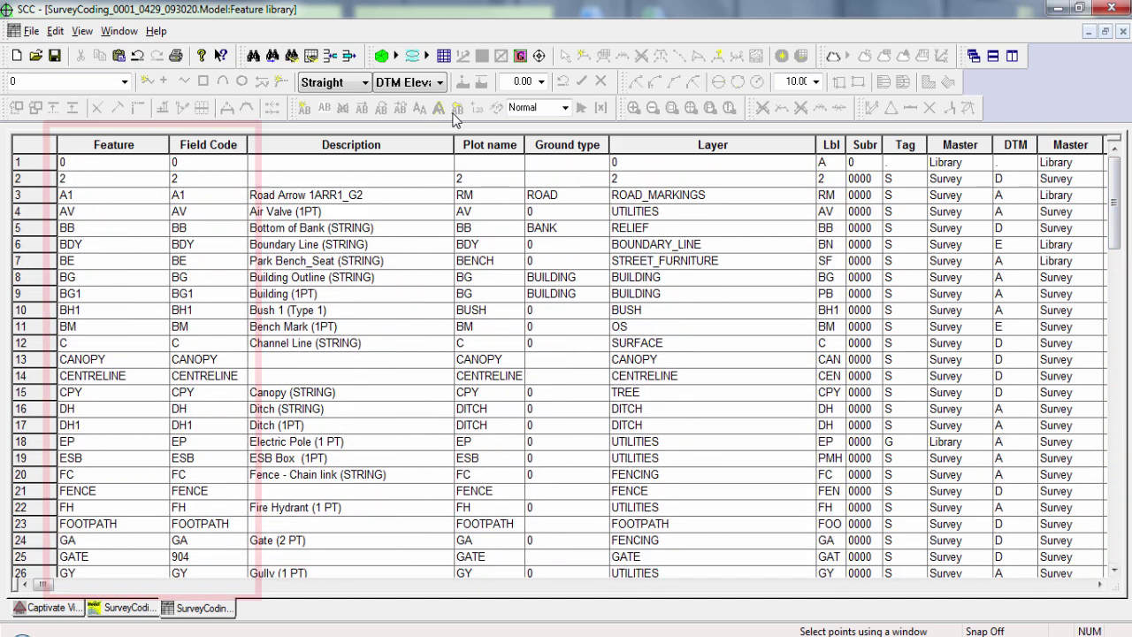
{"action": "left_click", "coordinate": [31, 30]}
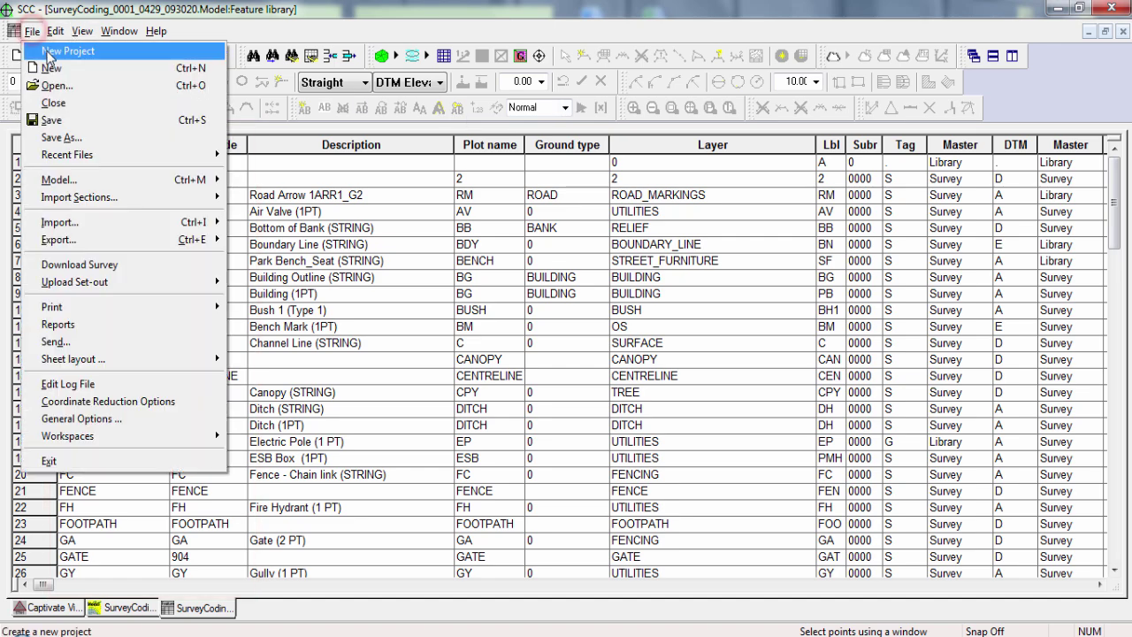
{"action": "left_click", "coordinate": [53, 48]}
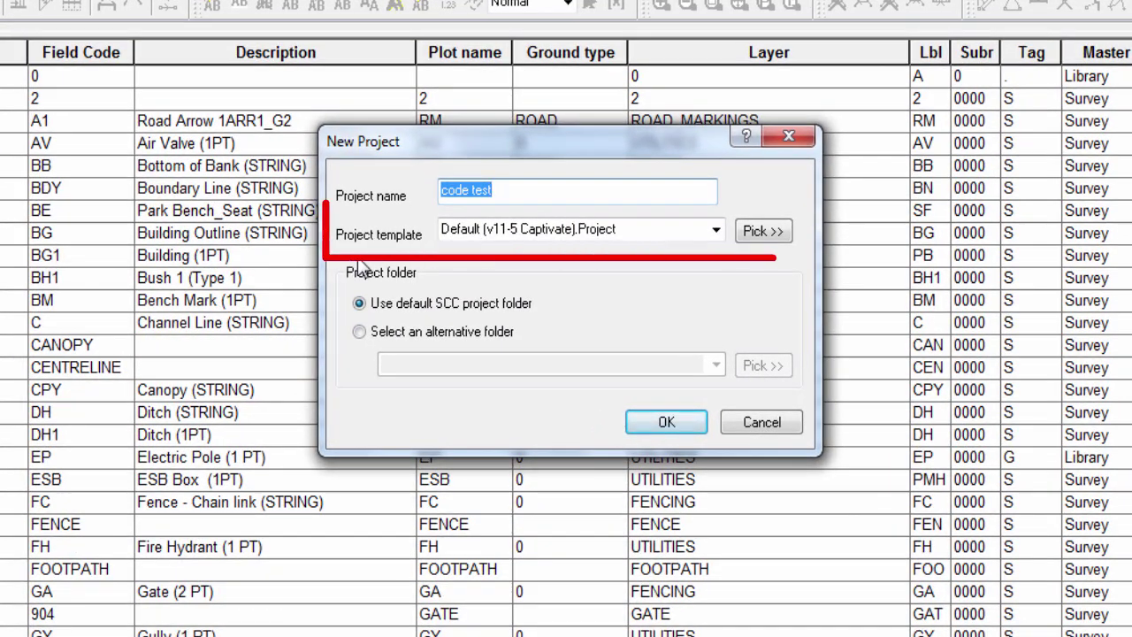
{"action": "left_click", "coordinate": [762, 422]}
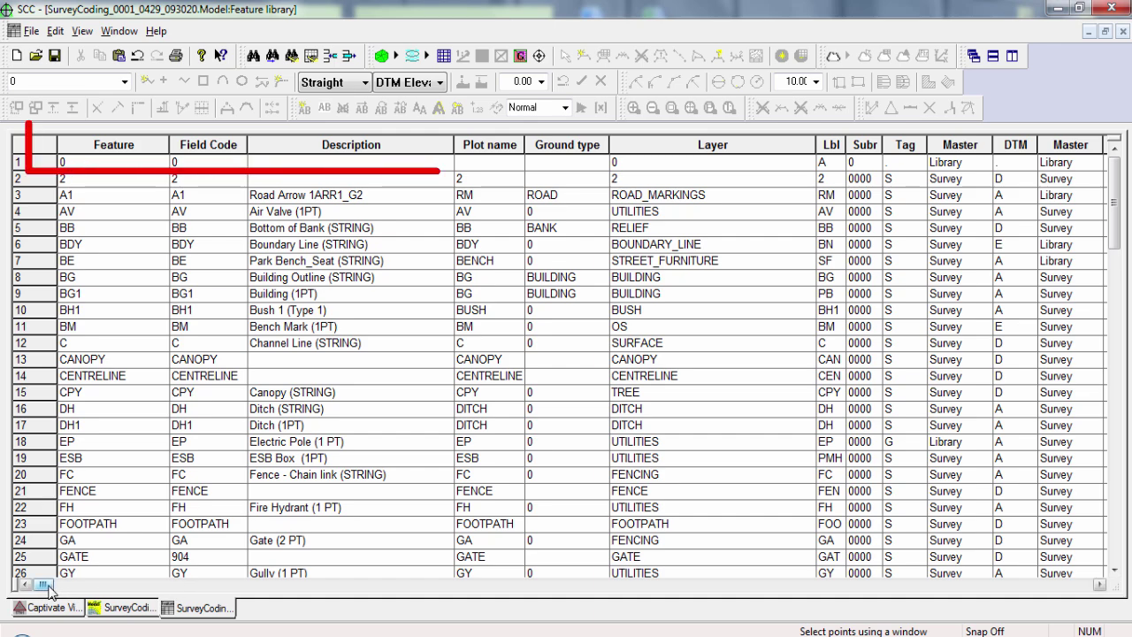
{"action": "mouse_move", "coordinate": [43, 585]}
{"action": "left_mouse_down"}
{"action": "mouse_move", "coordinate": [261, 594]}
{"action": "mouse_move", "coordinate": [274, 606]}
{"action": "mouse_move", "coordinate": [36, 601]}
{"action": "left_mouse_up"}
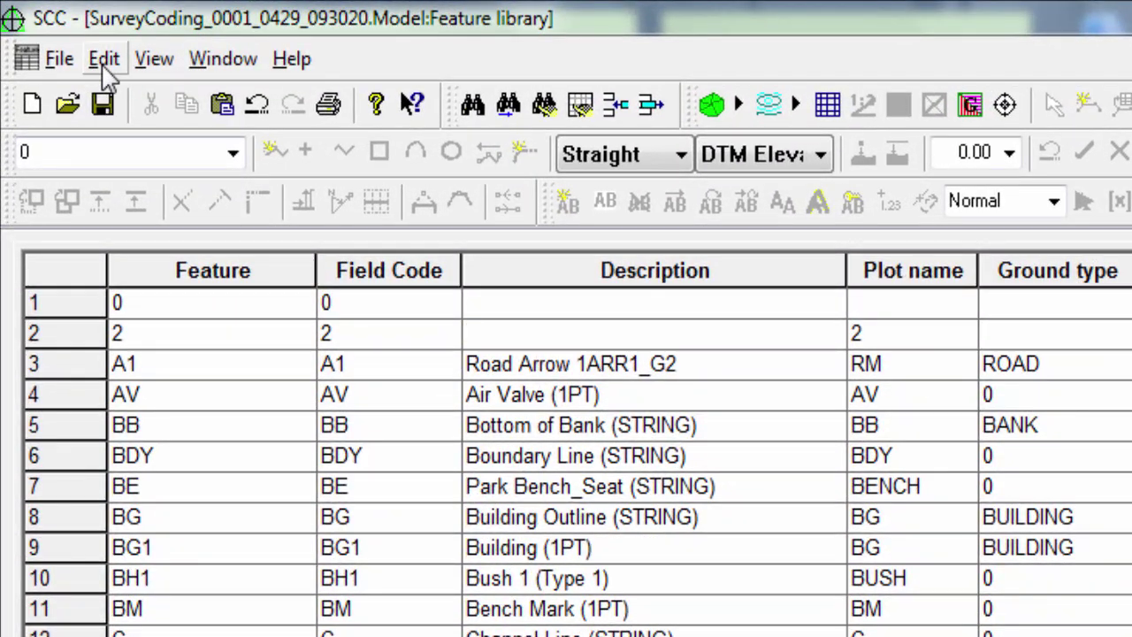
- Launch Edit > Feature Wizard and load feature code A1 (Road Arrow 1ARR1_G2)
{"action": "left_click", "coordinate": [74, 42]}
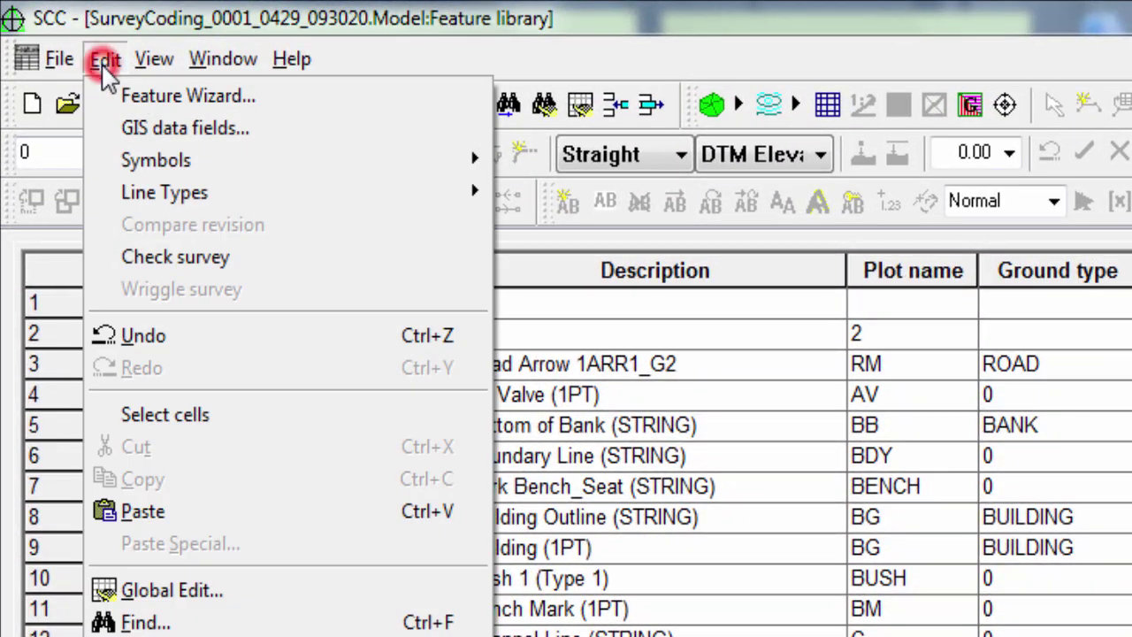
{"action": "left_click", "coordinate": [292, 111]}
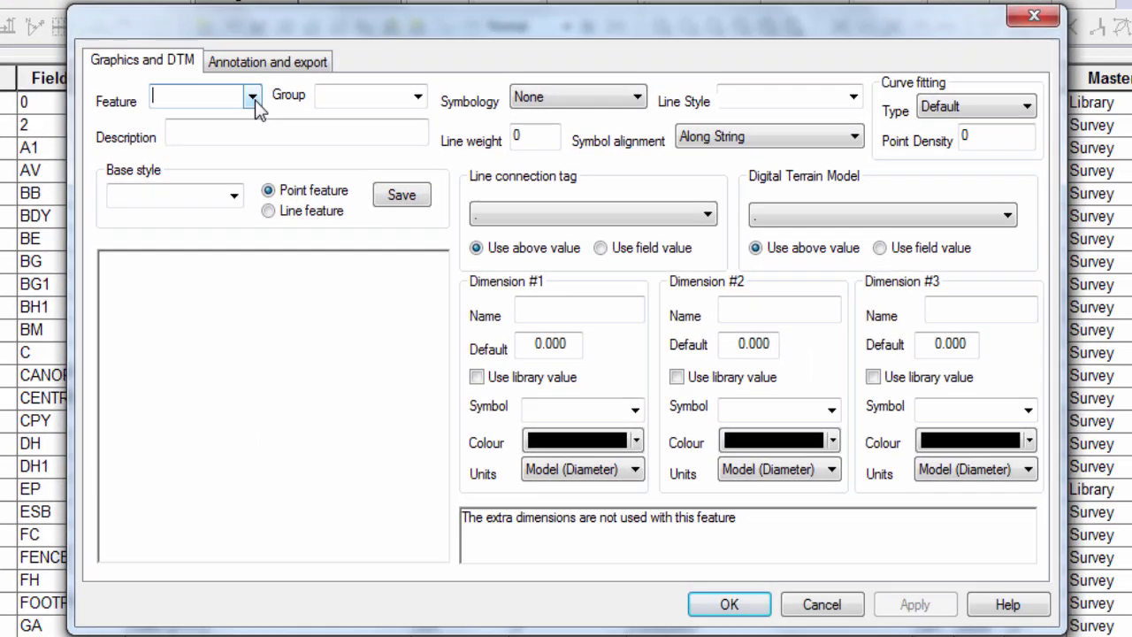
{"action": "left_click", "coordinate": [587, 271]}
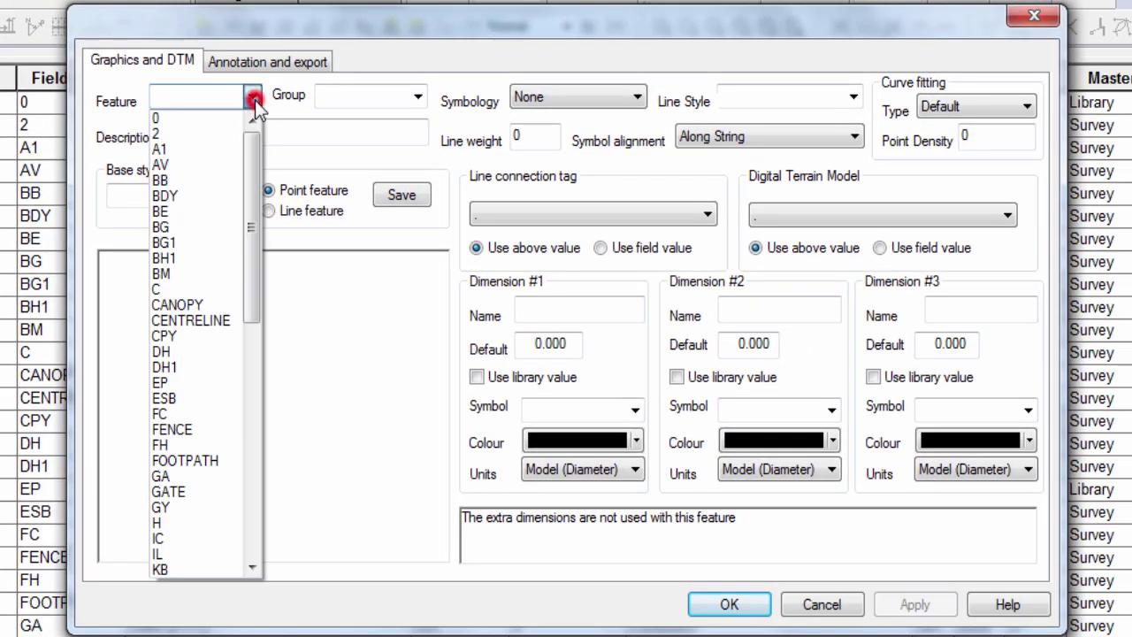
{"action": "left_click", "coordinate": [209, 151]}
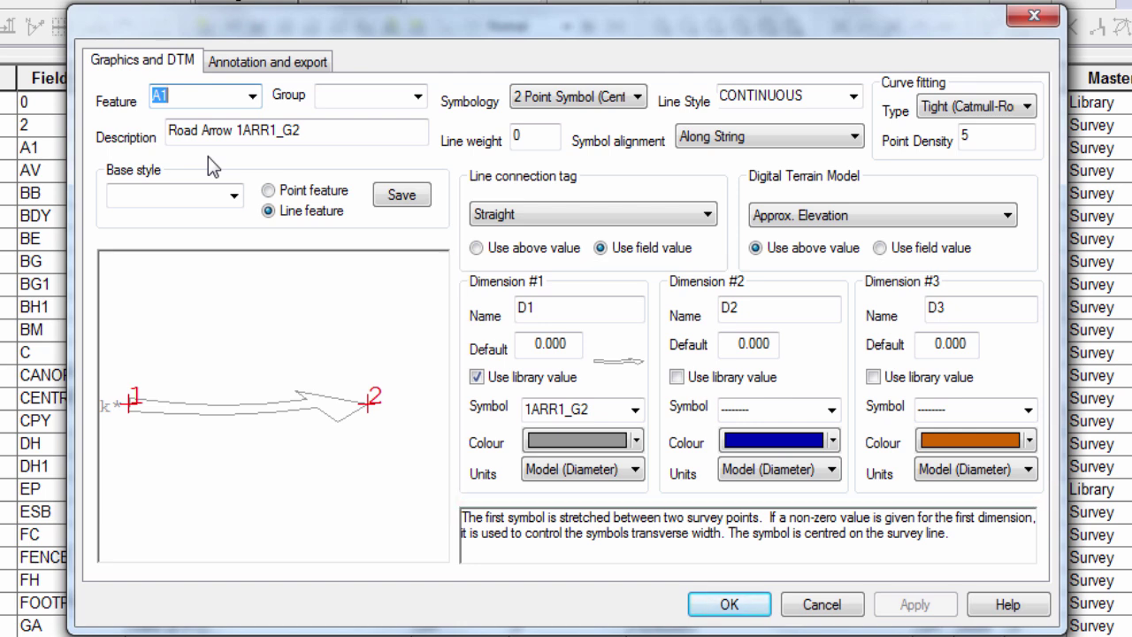
- Browse the available styles in A1's Base style list
{"action": "left_click", "coordinate": [234, 195]}
{"action": "left_click_drag", "start_coordinate": [233, 235], "coordinate": [240, 393]}
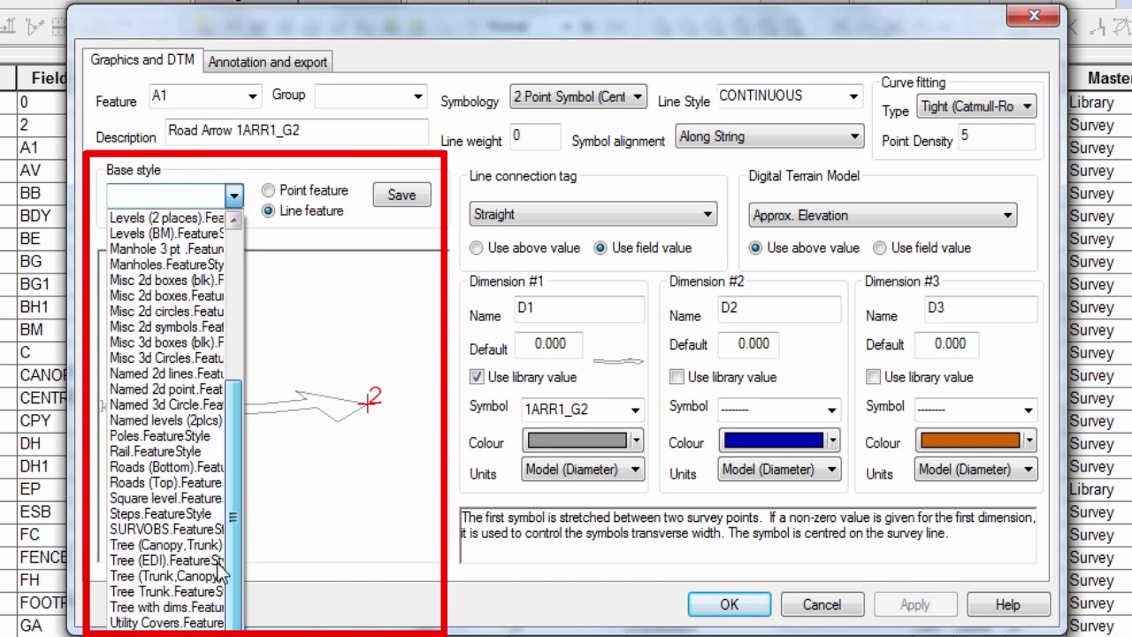
{"action": "scroll", "coordinate": [239, 341], "scroll_direction": "up", "scroll_amount": 1}
{"action": "scroll", "coordinate": [240, 341], "scroll_direction": "up", "scroll_amount": 5}
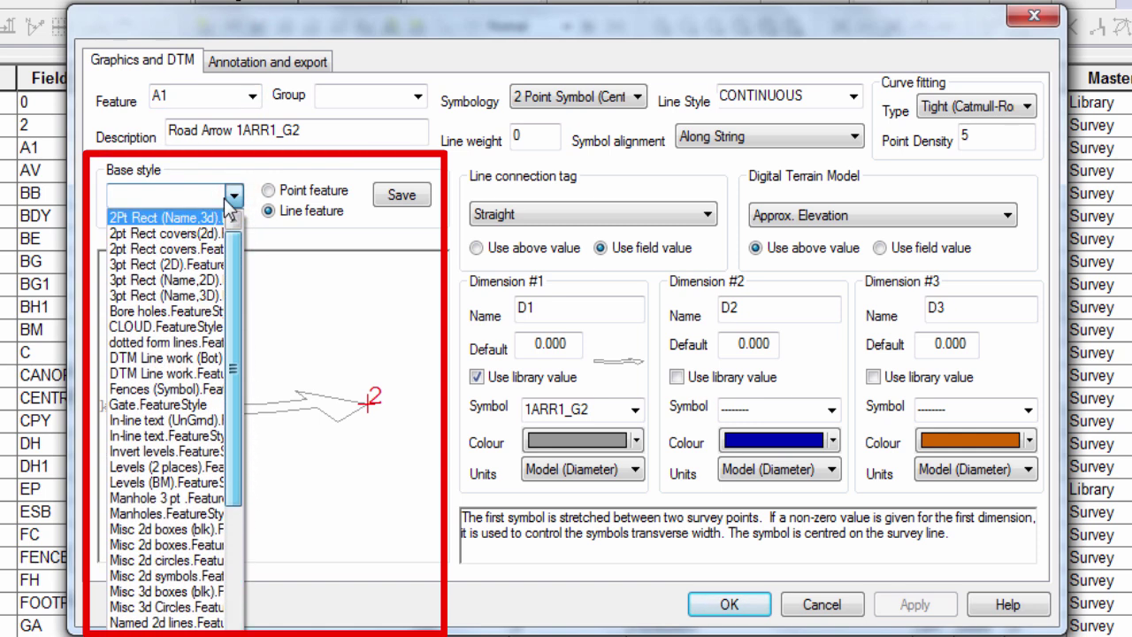
- On Annotation and export, set the A1 annotated value to D1 and check its text display options
{"action": "left_click", "coordinate": [243, 162]}
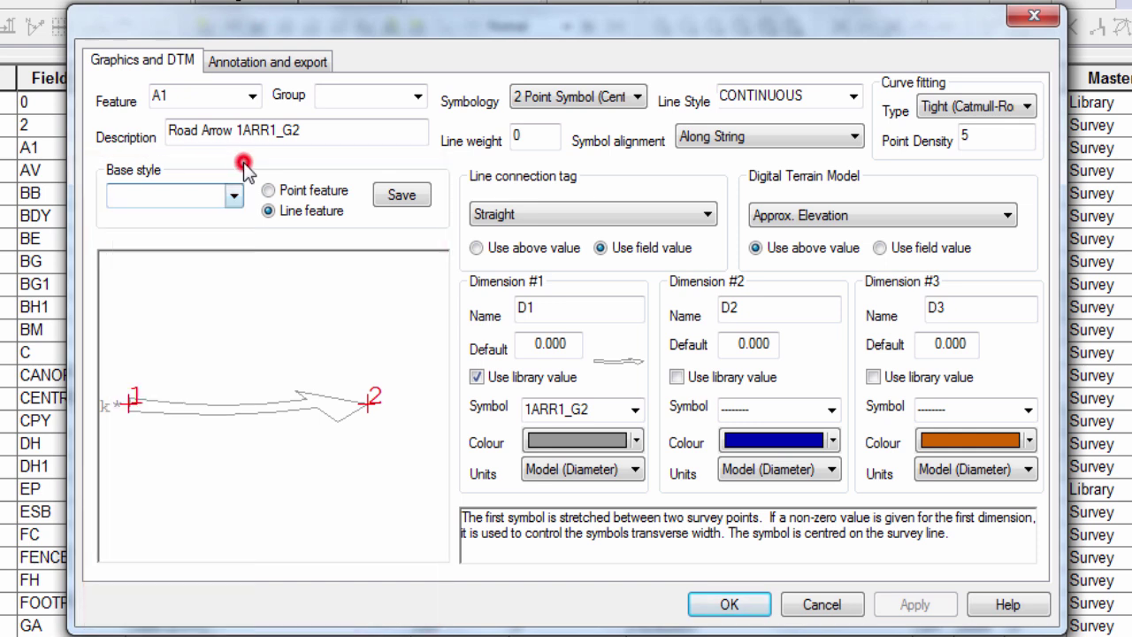
{"action": "left_click", "coordinate": [268, 62]}
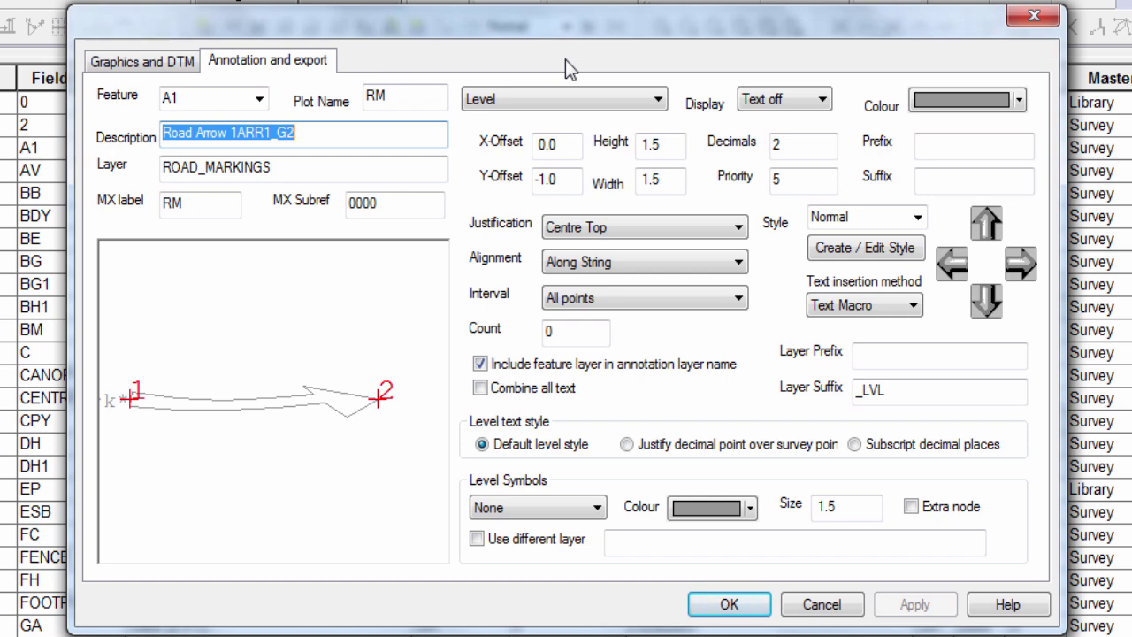
{"action": "left_click", "coordinate": [658, 100]}
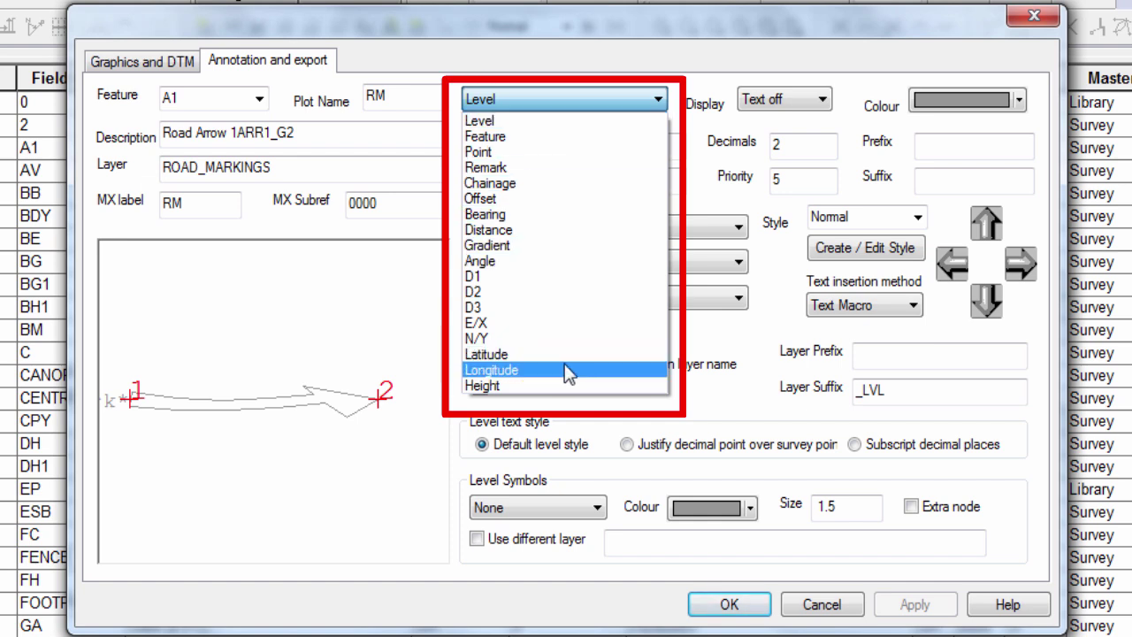
{"action": "left_click", "coordinate": [536, 276]}
{"action": "left_click", "coordinate": [821, 100]}
- Leave Display at Text switched off for the D1 annotation
{"action": "left_click", "coordinate": [819, 101]}
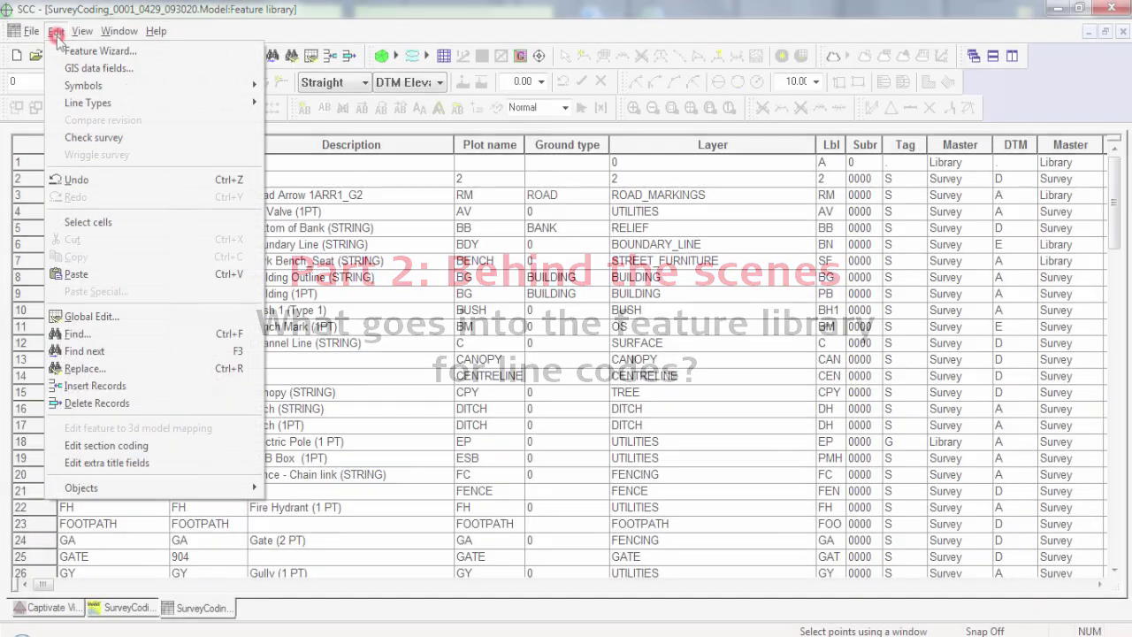
- Load the FENCE feature in the Feature Wizard, review its red DASHDOT line style, and confirm with OK
{"action": "left_click", "coordinate": [68, 53]}
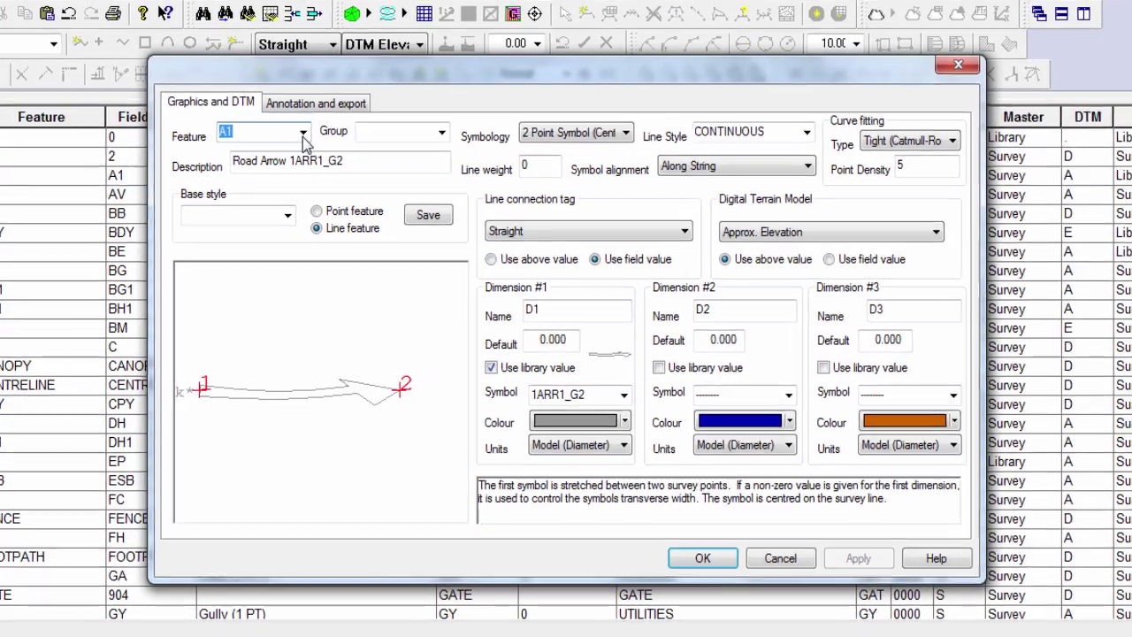
{"action": "left_click", "coordinate": [360, 145]}
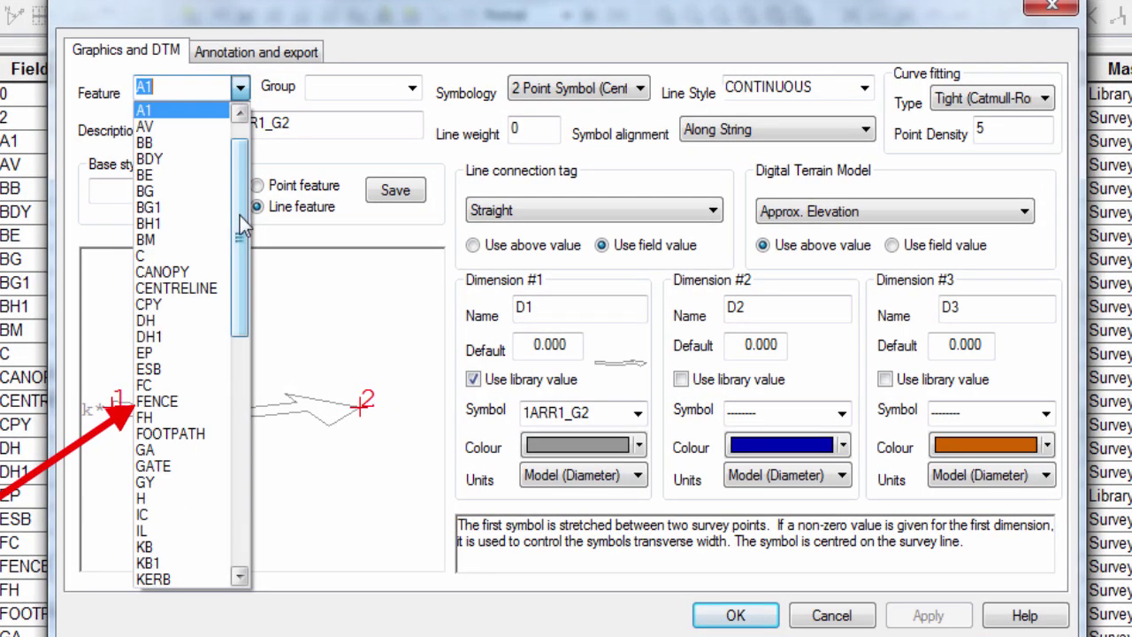
{"action": "left_click", "coordinate": [182, 402]}
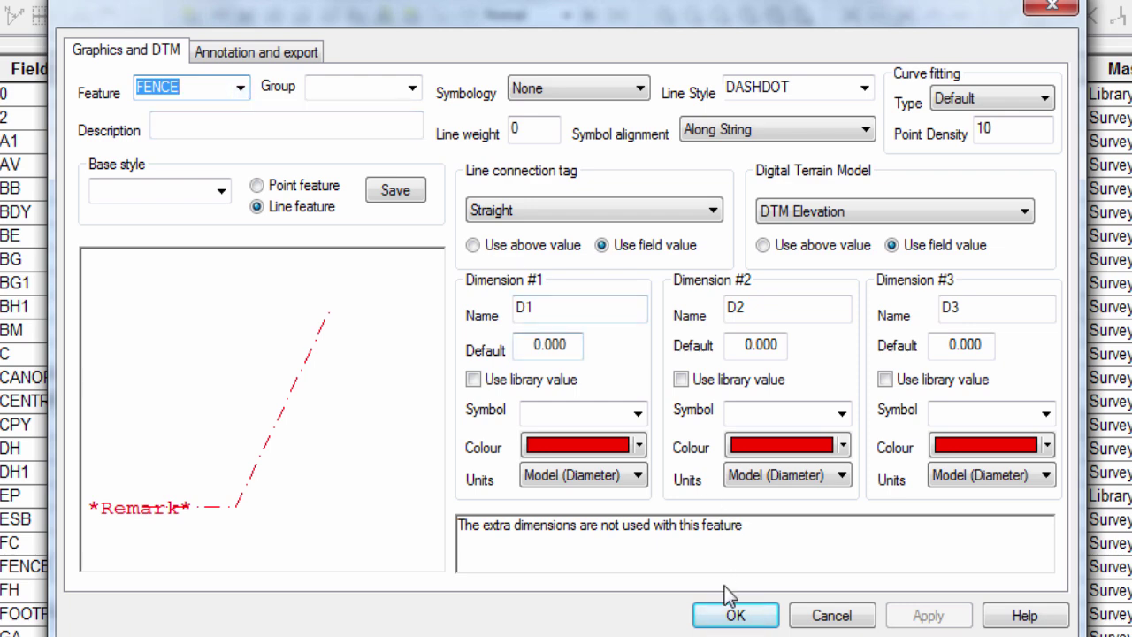
{"action": "left_click", "coordinate": [735, 614]}
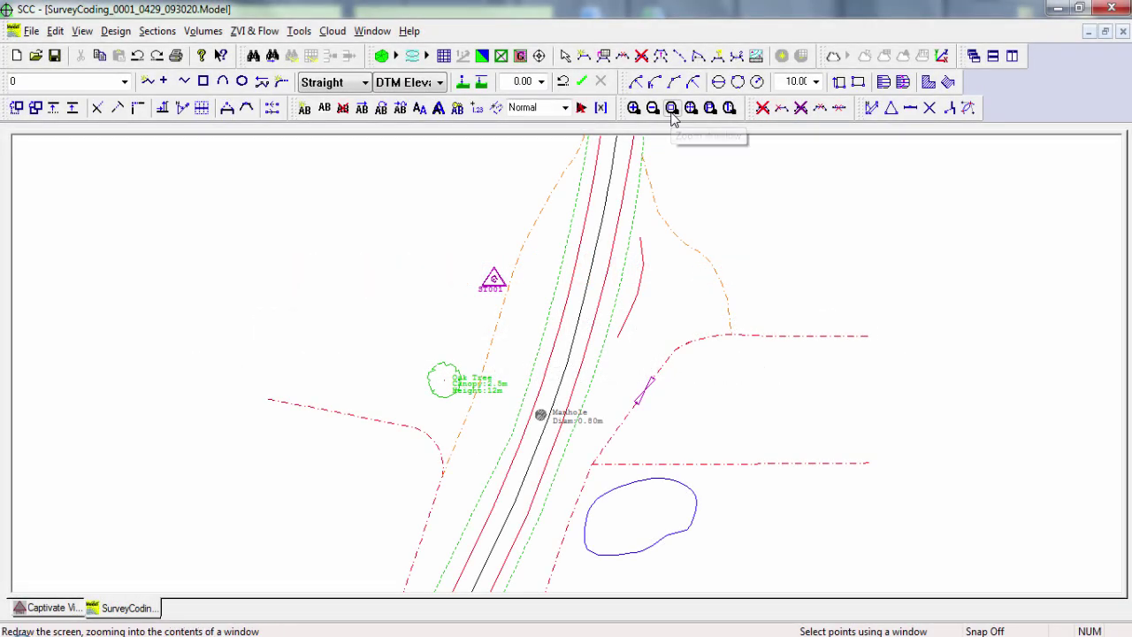
- Zoom a window around the Oak Tree and Manhole symbols, then go to the View menu
{"action": "left_click", "coordinate": [671, 109]}
{"action": "left_click", "coordinate": [410, 337]}
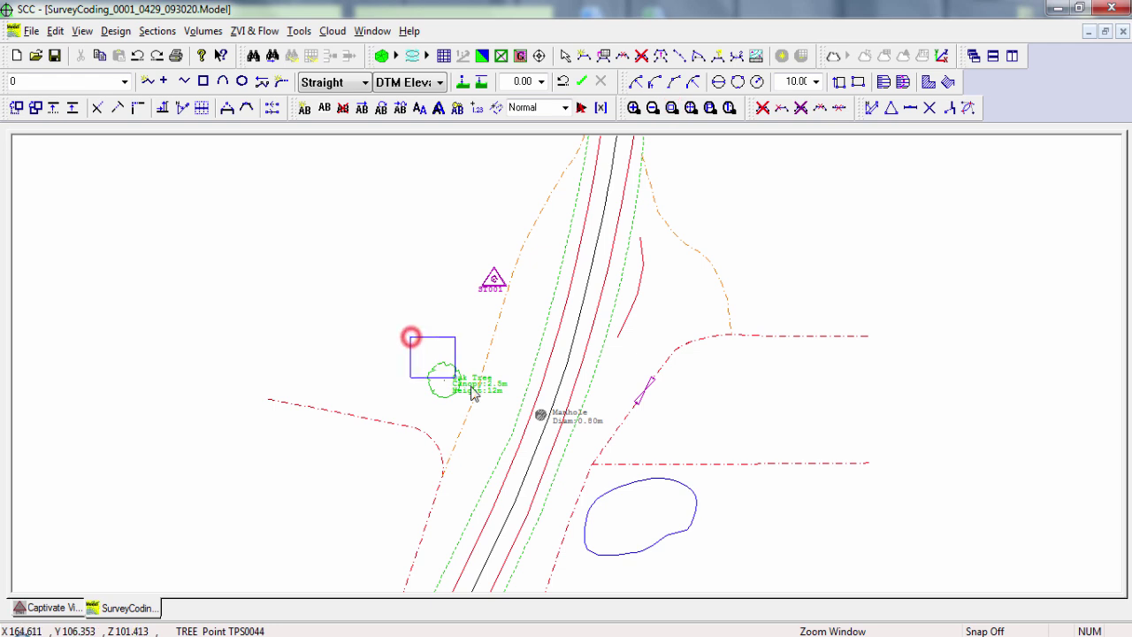
{"action": "left_click", "coordinate": [607, 450]}
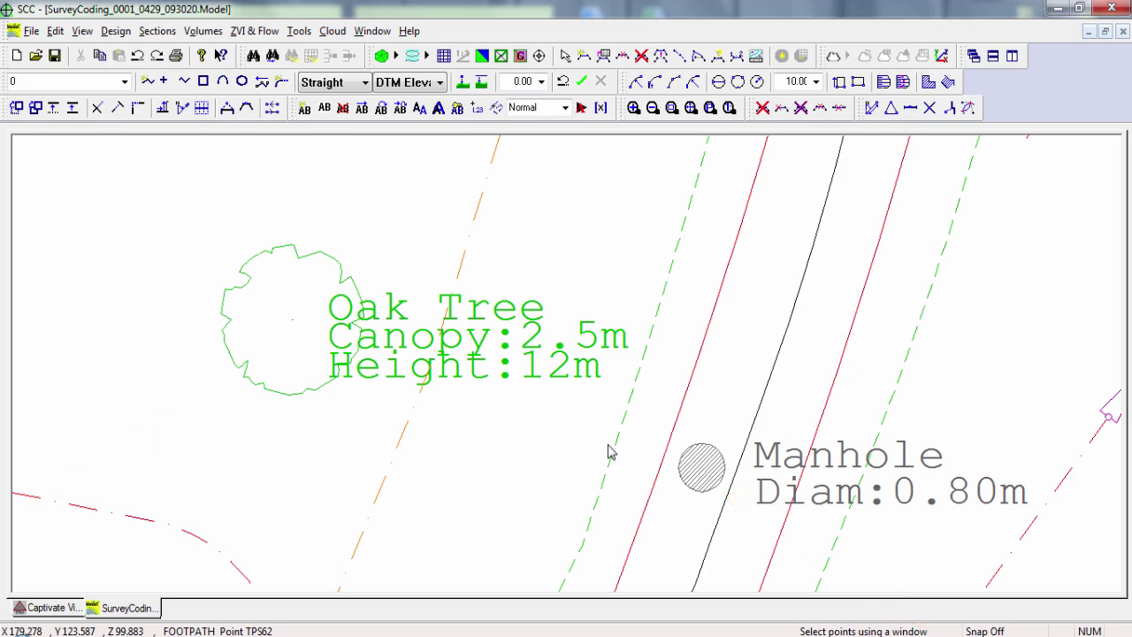
{"action": "left_click", "coordinate": [83, 31]}
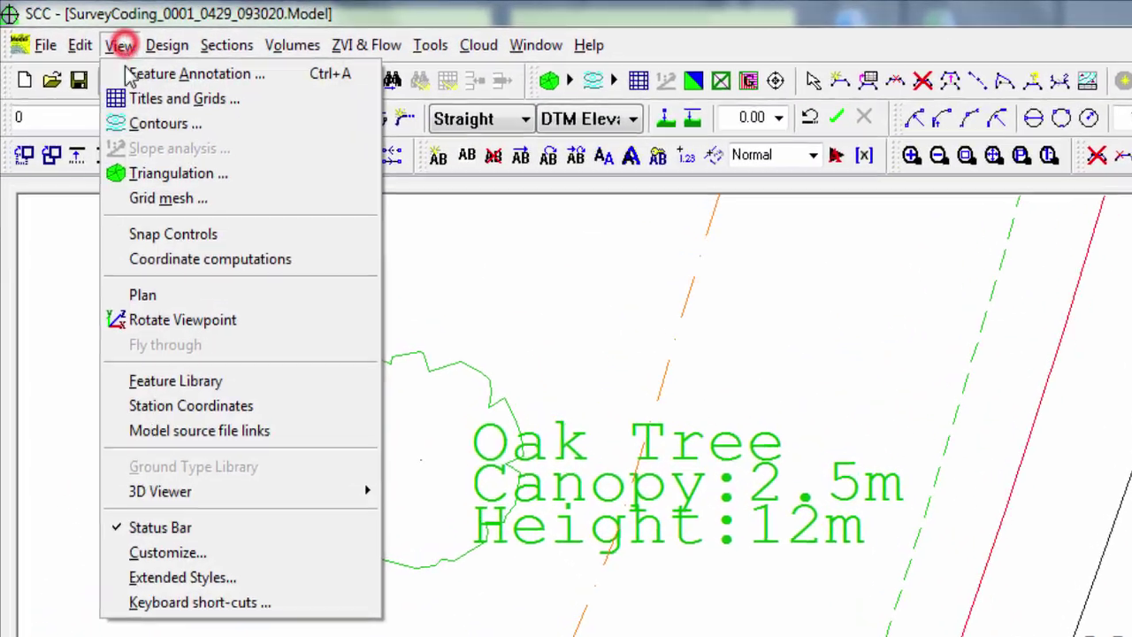
- Open the Feature Library and load the TREE point feature in the Feature Wizard
{"action": "left_click", "coordinate": [168, 381]}
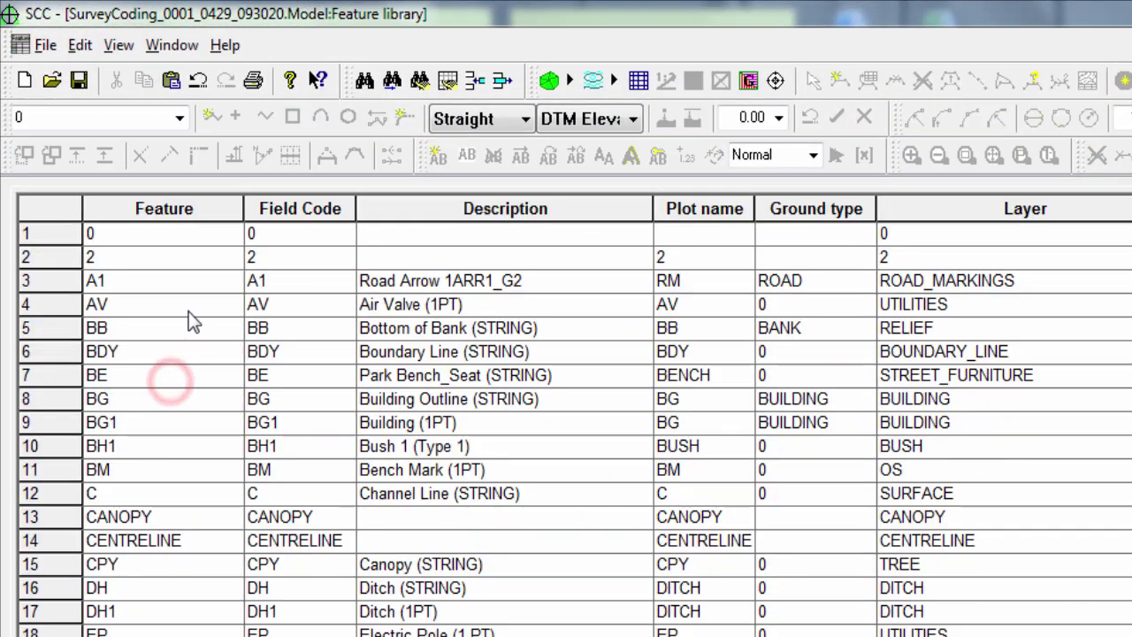
{"action": "left_click", "coordinate": [80, 44]}
{"action": "left_click", "coordinate": [101, 76]}
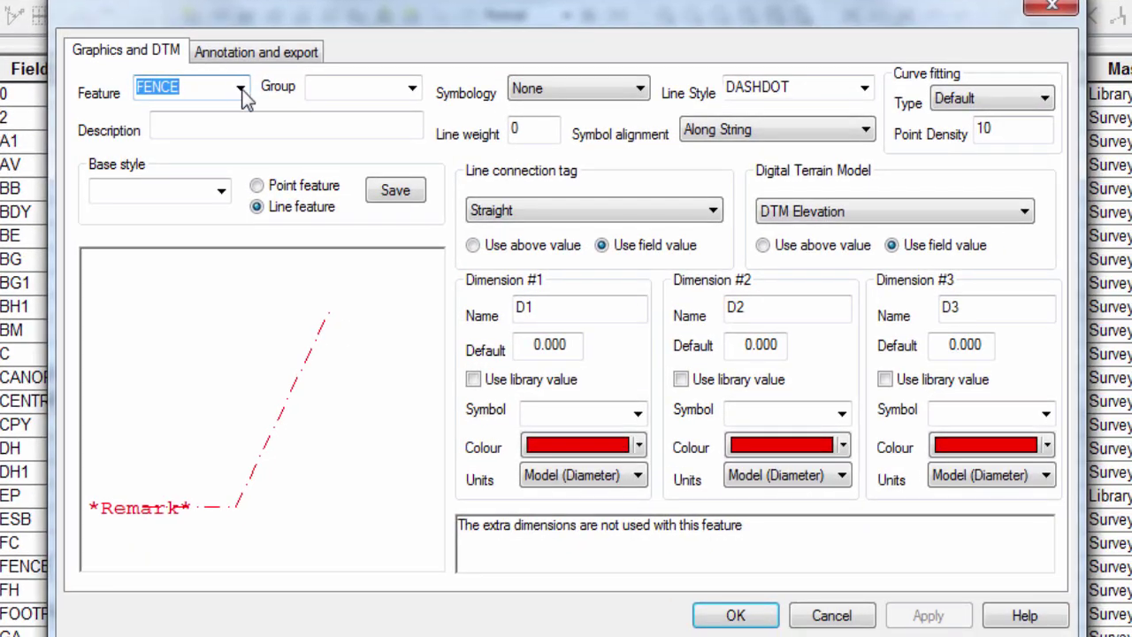
{"action": "left_click", "coordinate": [240, 92]}
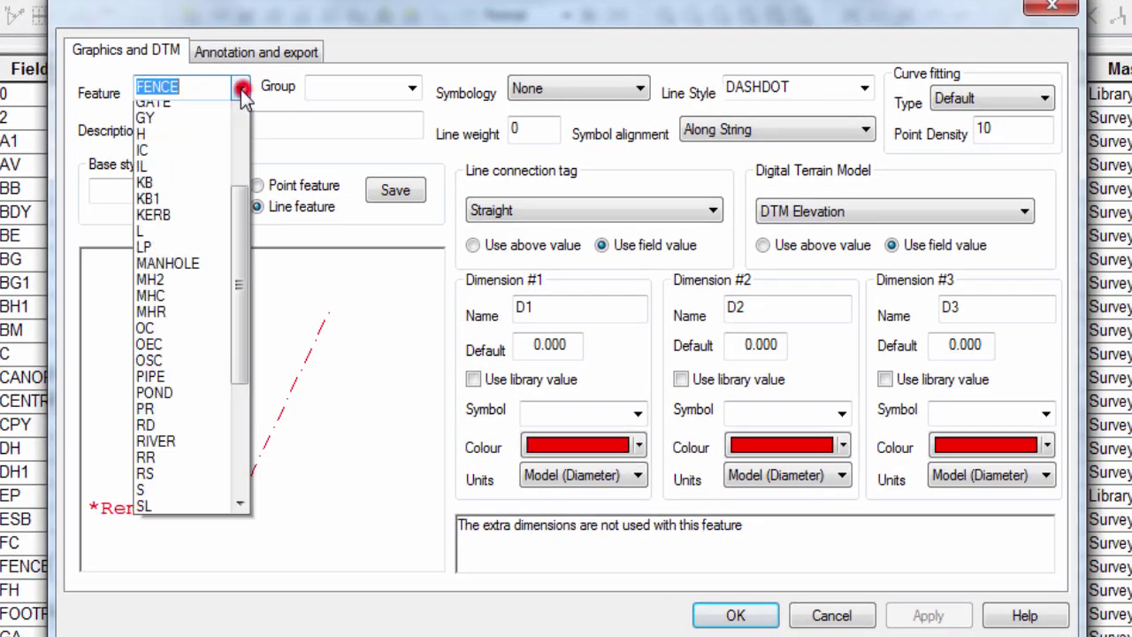
{"action": "left_click_drag", "start_coordinate": [240, 326], "coordinate": [288, 451]}
{"action": "left_click", "coordinate": [203, 452]}
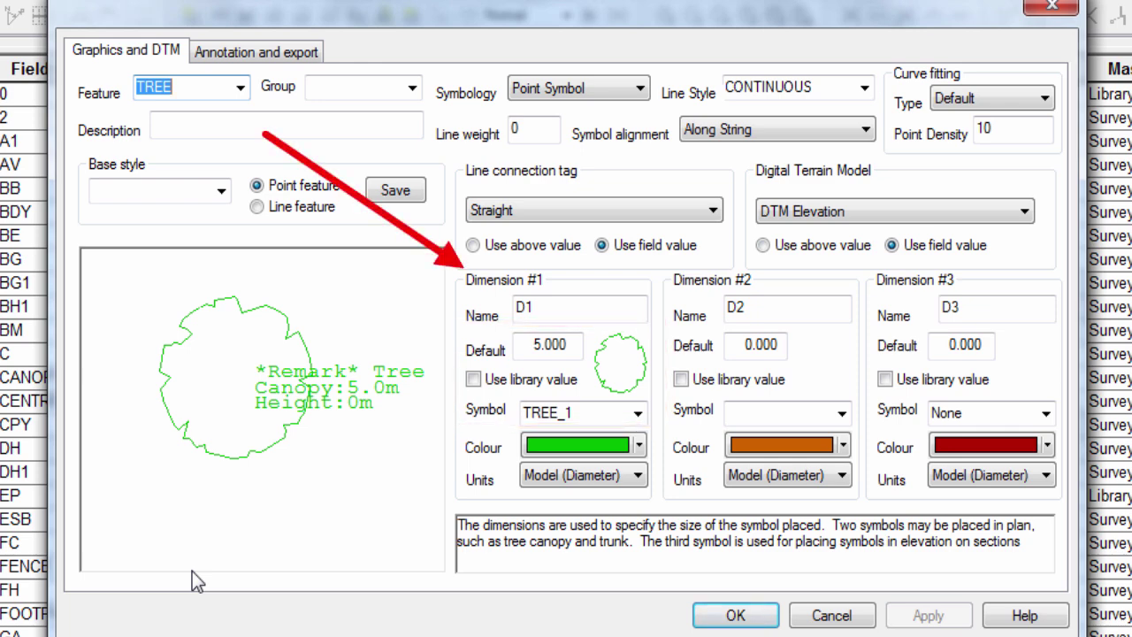
- Browse the second-dimension symbols without changing them, then accept the TREE_1 symbol settings
{"action": "left_click", "coordinate": [844, 412]}
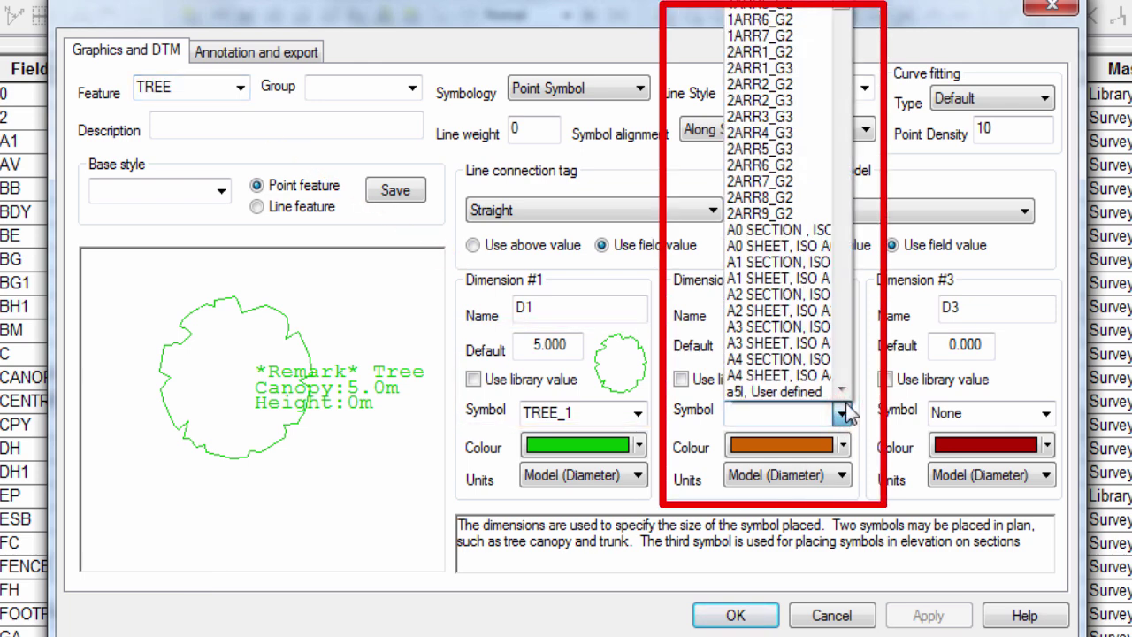
{"action": "mouse_move", "coordinate": [841, 26]}
{"action": "left_mouse_down"}
{"action": "mouse_move", "coordinate": [840, 388]}
{"action": "mouse_move", "coordinate": [844, 48]}
{"action": "left_mouse_up"}
{"action": "left_click", "coordinate": [411, 506]}
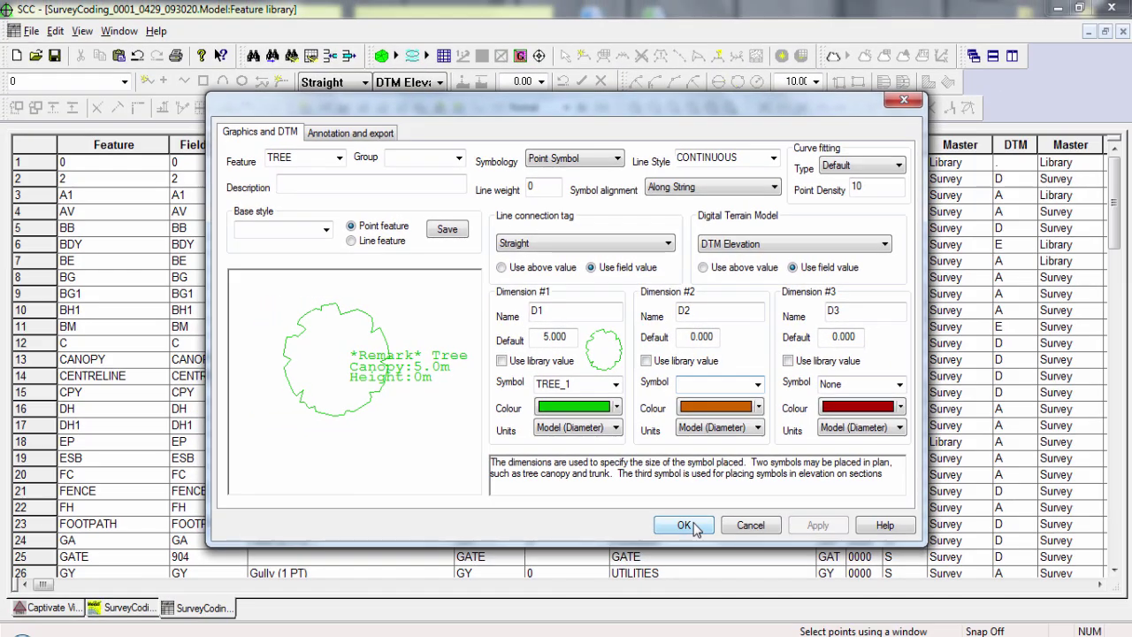
{"action": "left_click", "coordinate": [695, 532]}
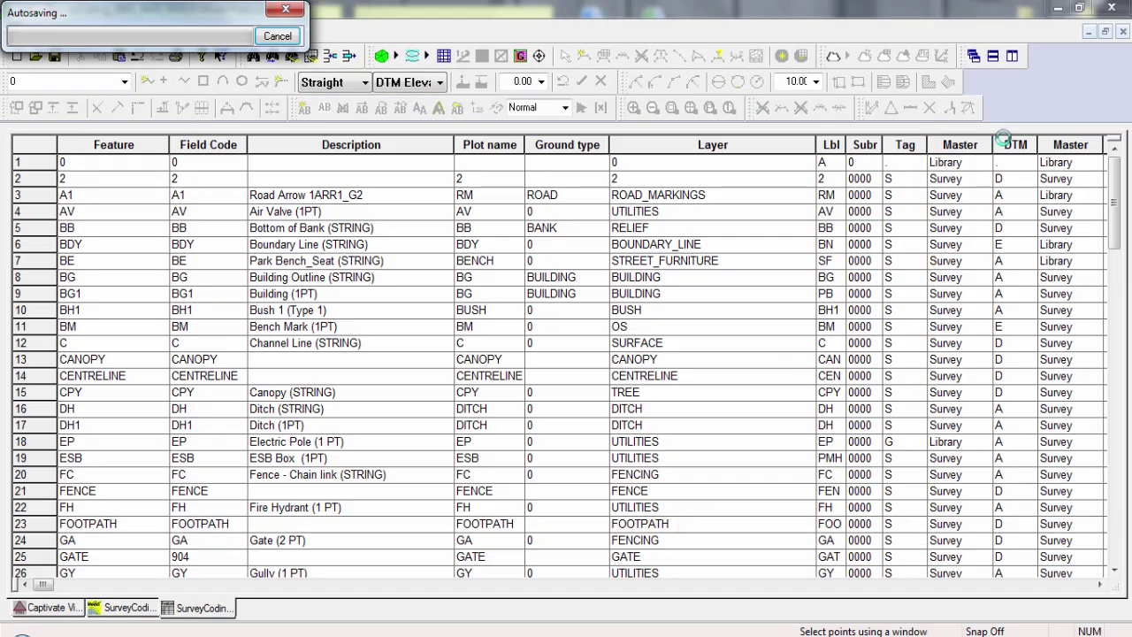
- Open Advanced survey coding in Captivate Video.Project and select the CANOPY code mapped to Dim 1
{"action": "left_click", "coordinate": [1122, 32]}
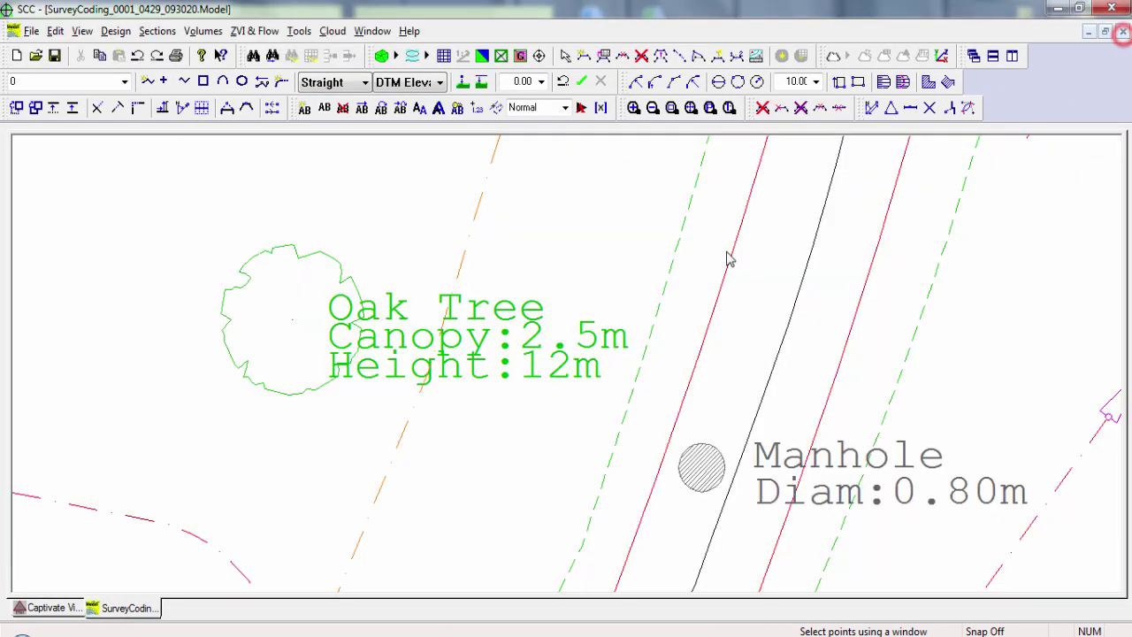
{"action": "left_click", "coordinate": [49, 607]}
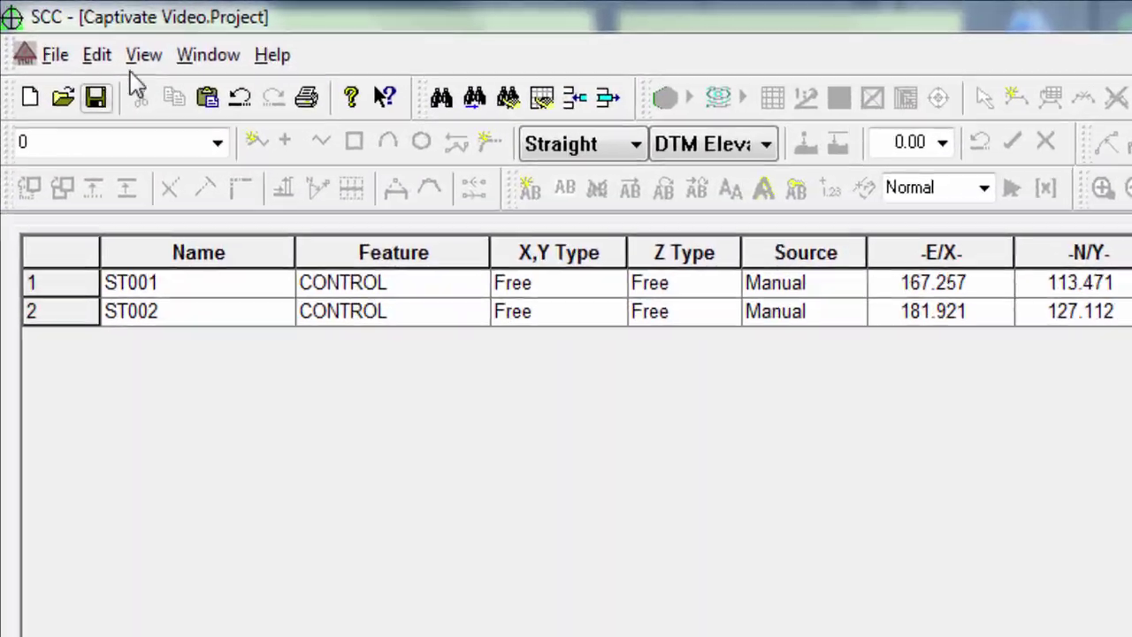
{"action": "left_click", "coordinate": [82, 31]}
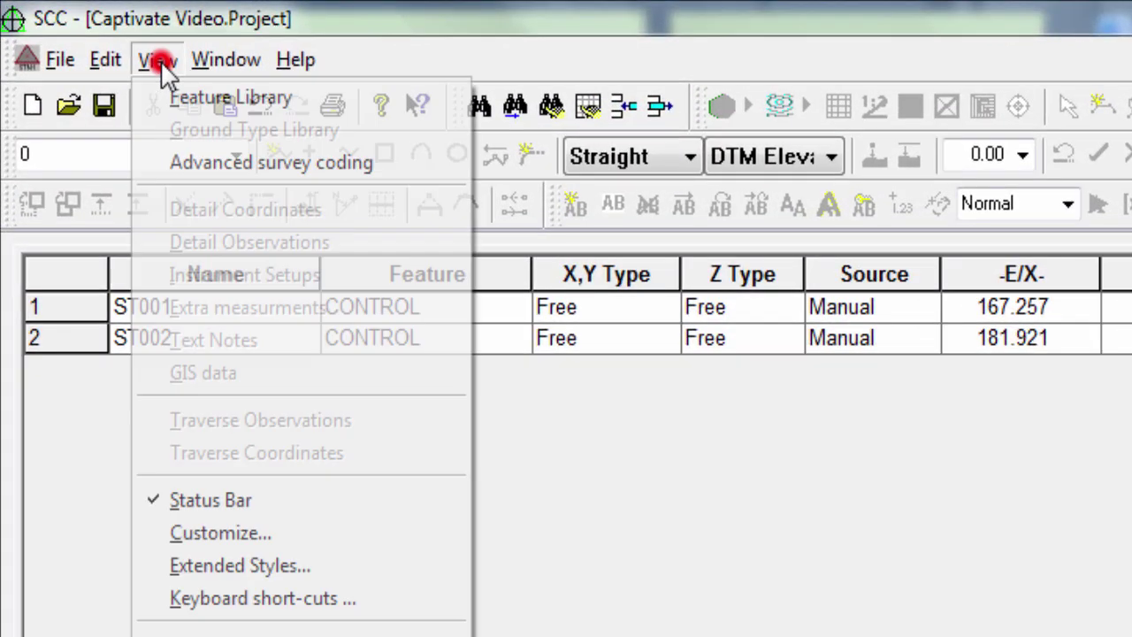
{"action": "left_click", "coordinate": [190, 162]}
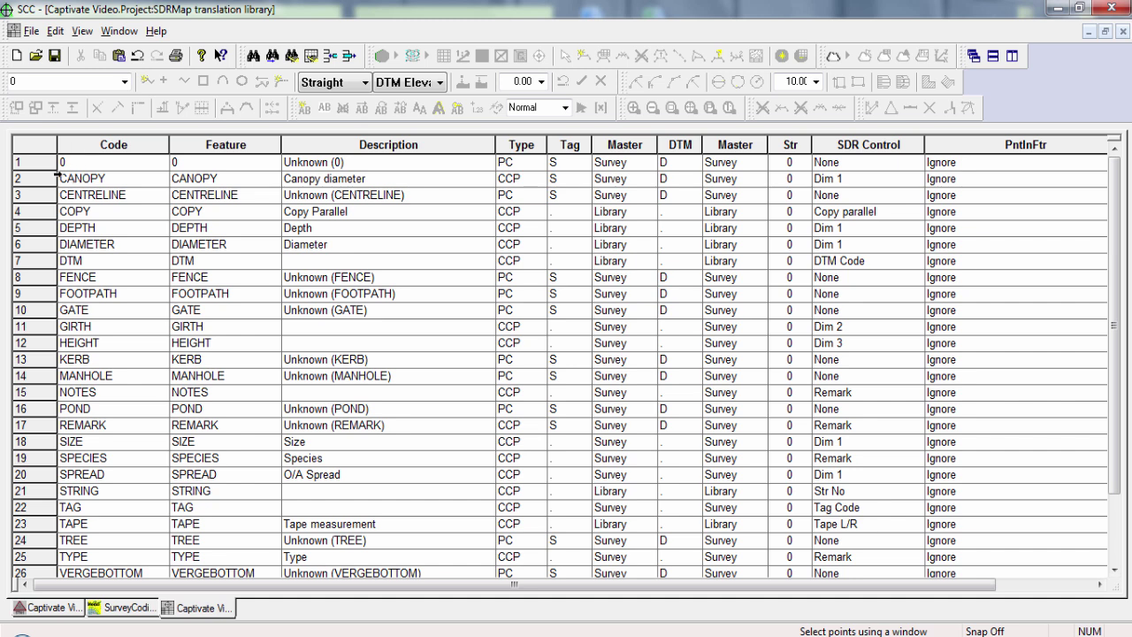
{"action": "left_click", "coordinate": [42, 177]}
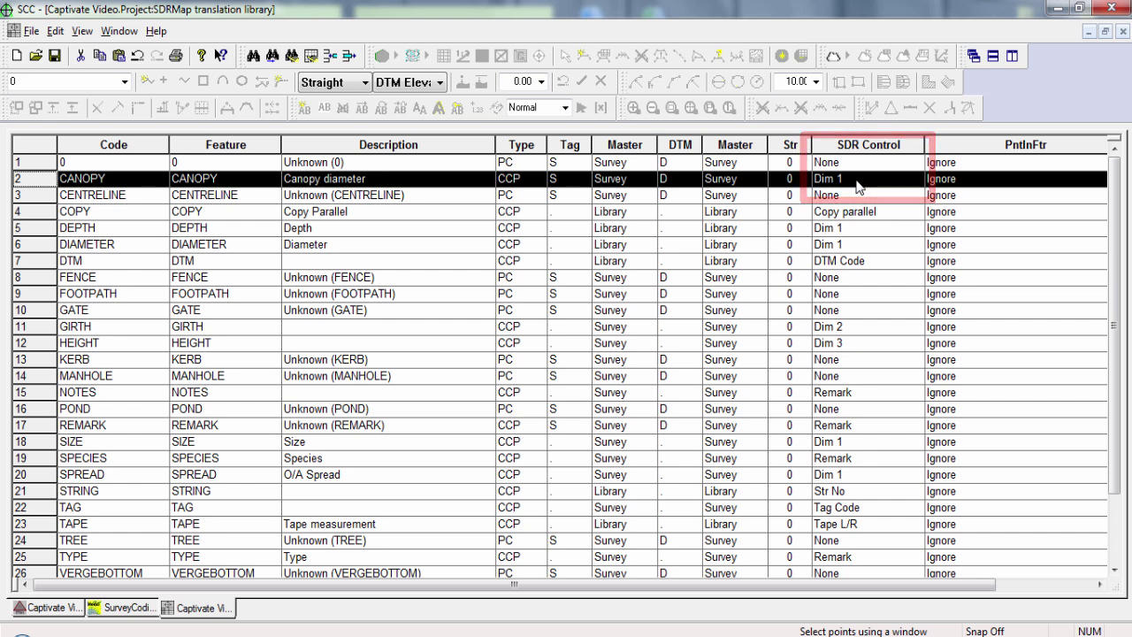
- Close the SDRMap translation library and return to the SurveyCoding drawing
{"action": "left_click", "coordinate": [1121, 35]}
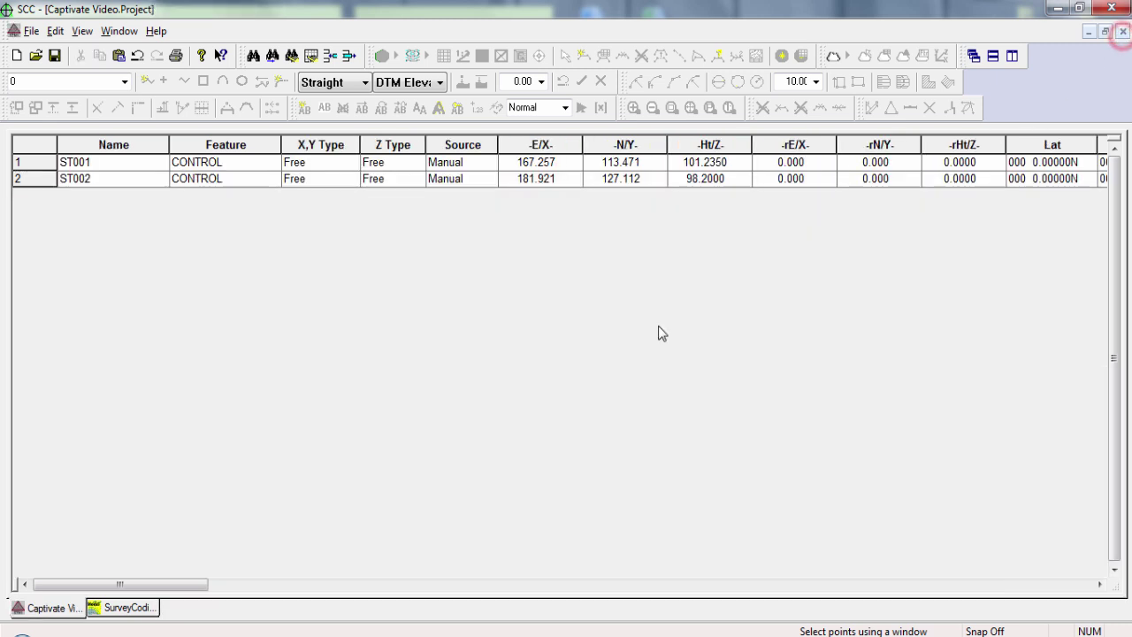
{"action": "left_click", "coordinate": [127, 608]}
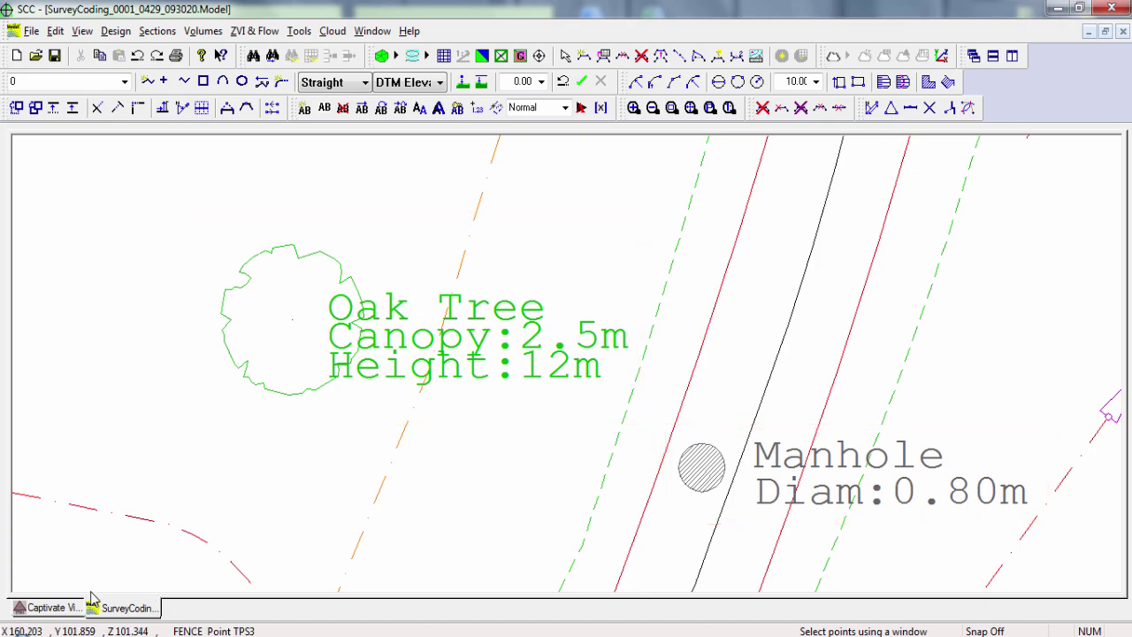
- Reopen Advanced survey coding in Captivate Video.Project and select the CANOPY, HEIGHT and TYPE rows
{"action": "left_click", "coordinate": [55, 608]}
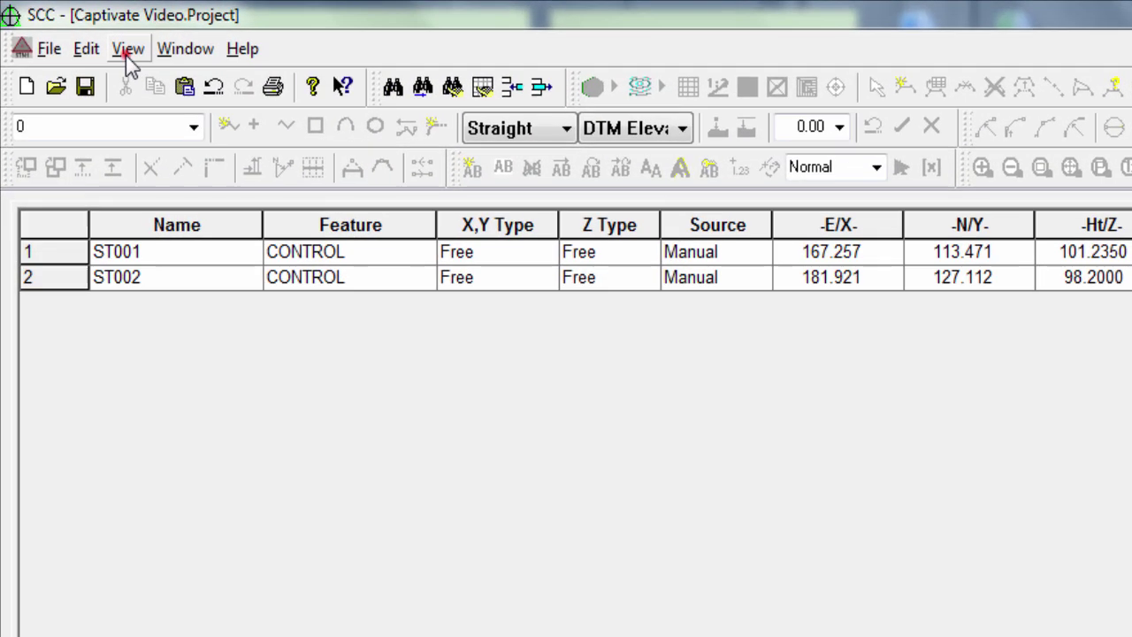
{"action": "left_click", "coordinate": [116, 46]}
{"action": "left_click", "coordinate": [141, 121]}
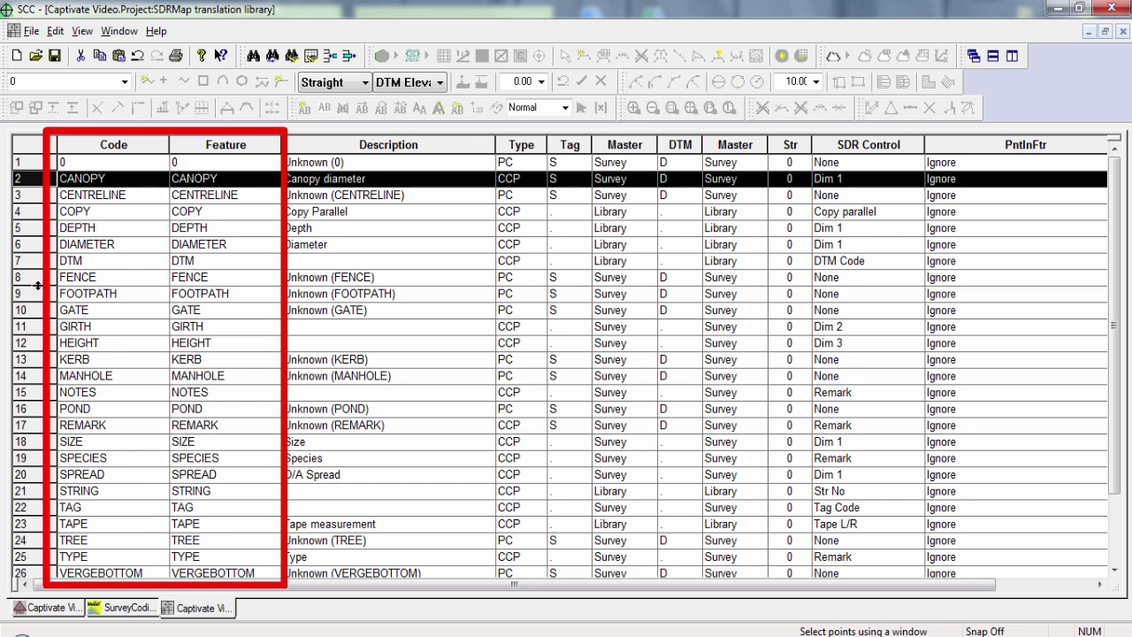
{"action": "left_click", "coordinate": [35, 344], "text": "ctrl"}
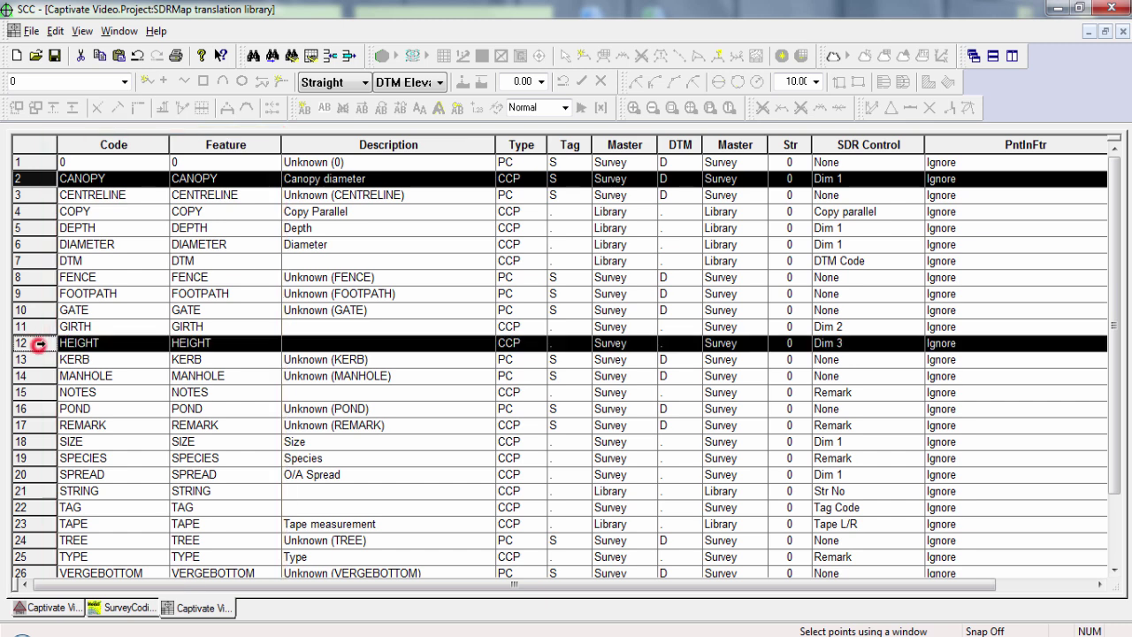
{"action": "left_click", "coordinate": [21, 557], "text": "ctrl"}
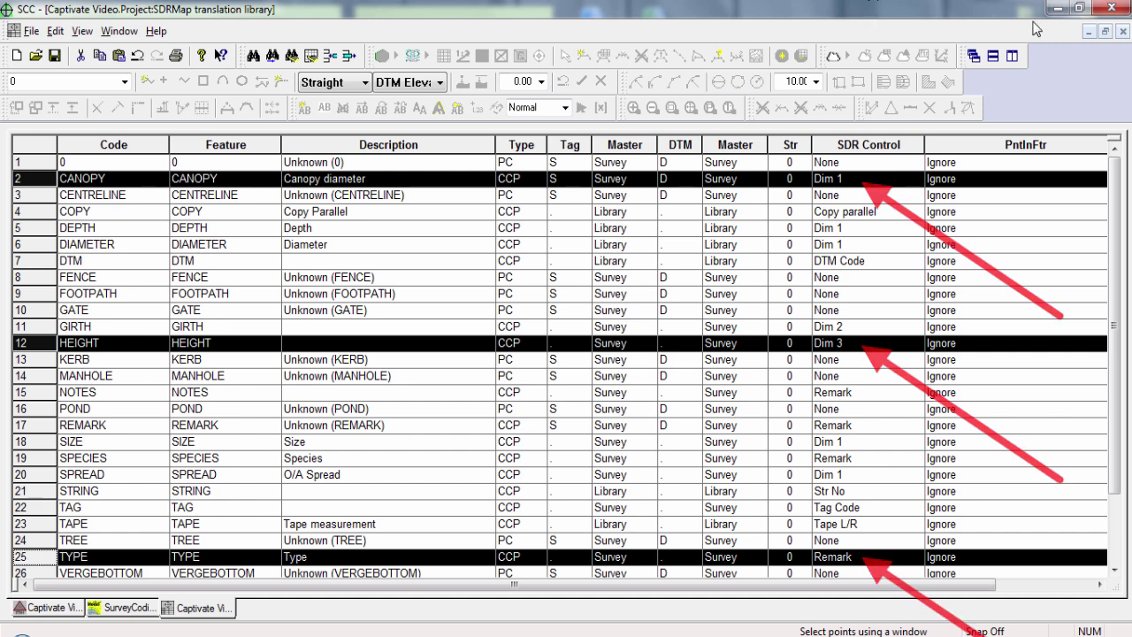
- Close the translation library and open the TREE feature's Annotation and export tab
{"action": "left_click", "coordinate": [1123, 31]}
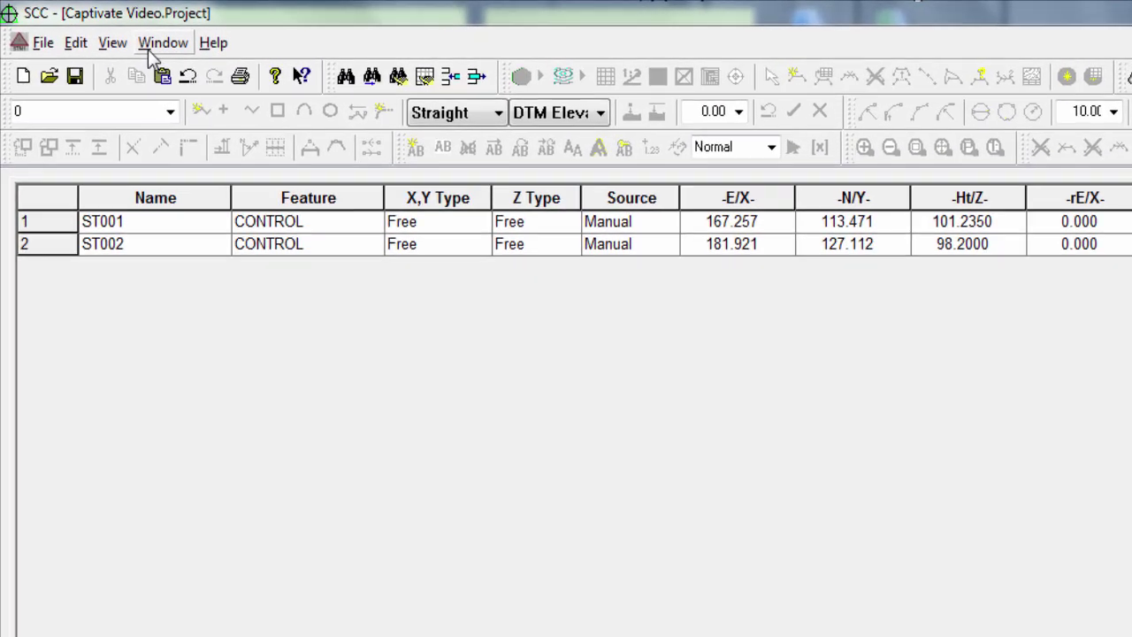
{"action": "left_click", "coordinate": [86, 32]}
{"action": "left_click", "coordinate": [92, 53]}
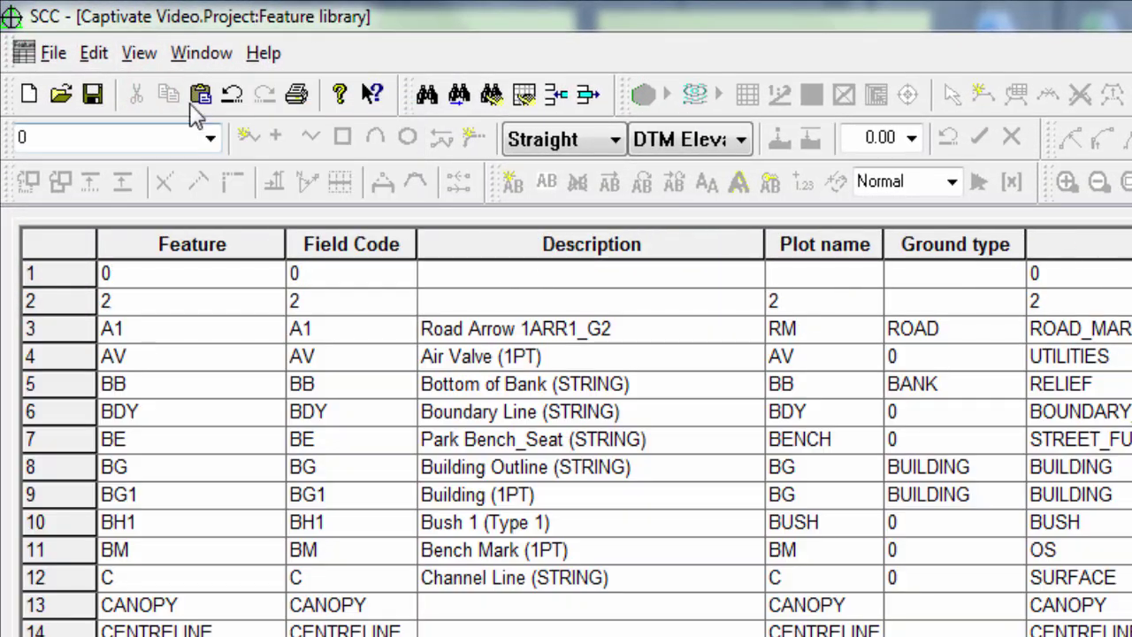
{"action": "left_click", "coordinate": [94, 53]}
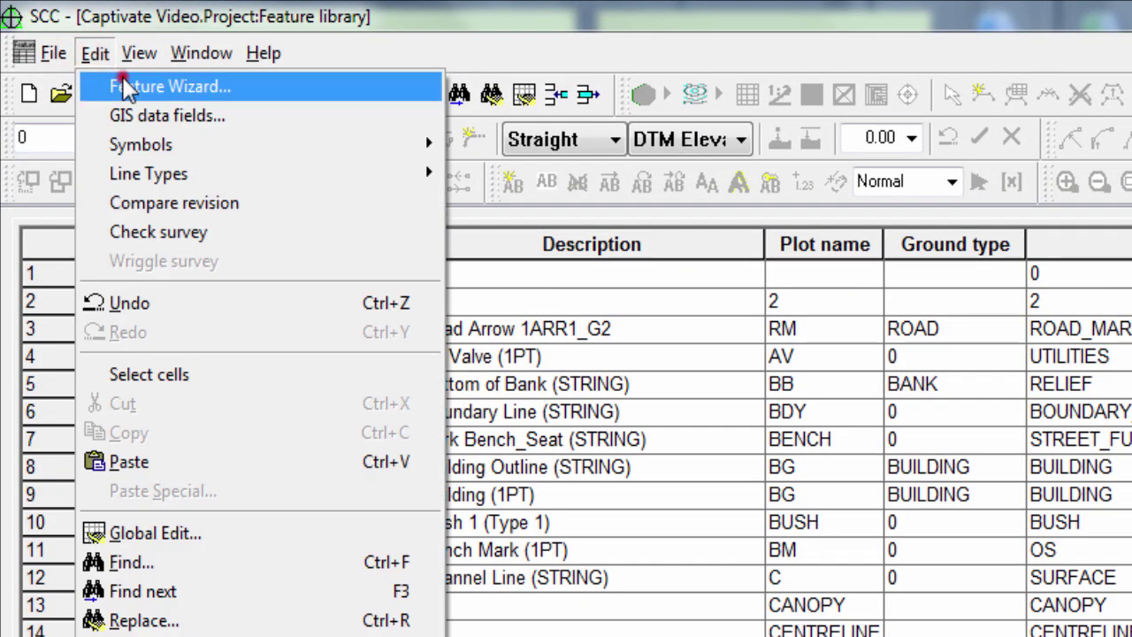
{"action": "left_click", "coordinate": [124, 86]}
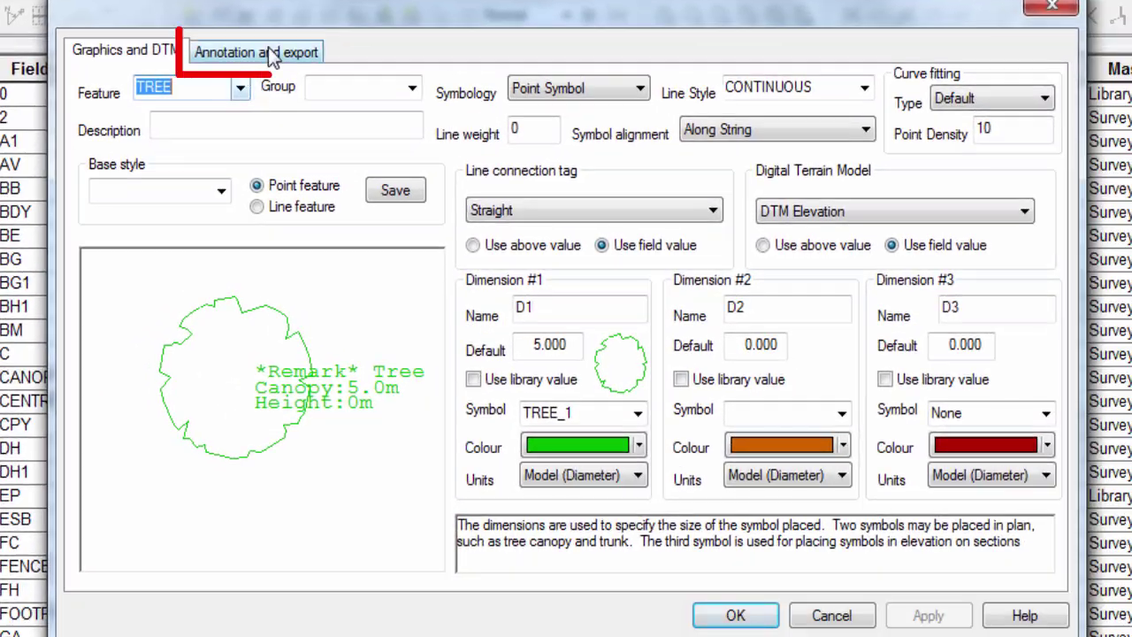
{"action": "left_click", "coordinate": [261, 51]}
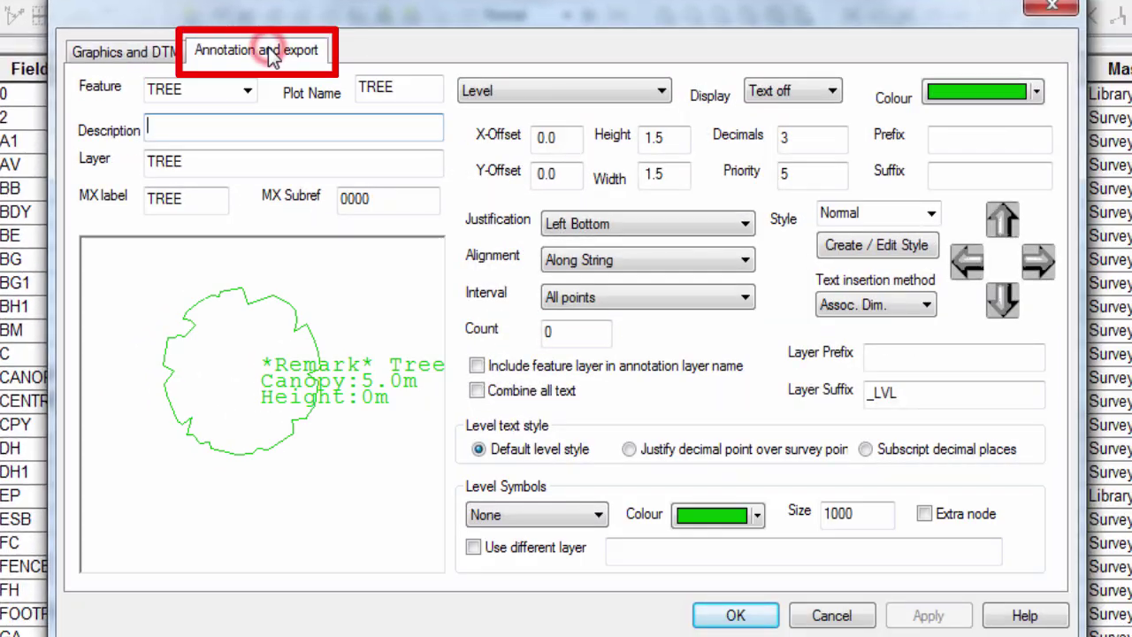
- Step through the D1 (Canopy:), D3 (Height:) and Remark annotation label settings
{"action": "left_click", "coordinate": [513, 91]}
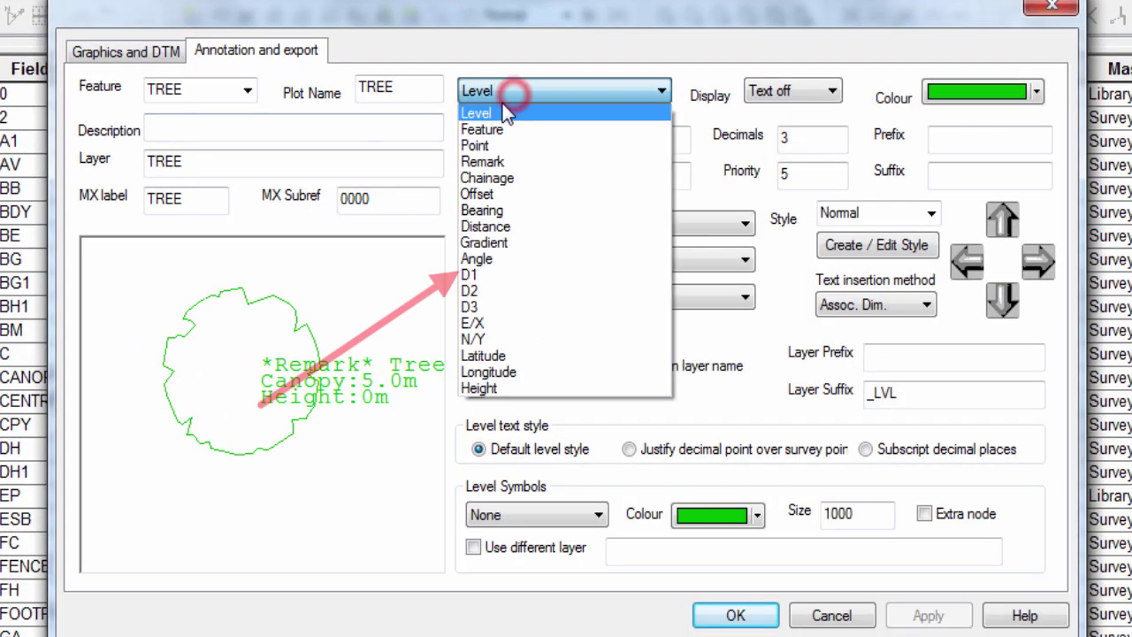
{"action": "left_click", "coordinate": [489, 275]}
{"action": "left_click", "coordinate": [631, 90]}
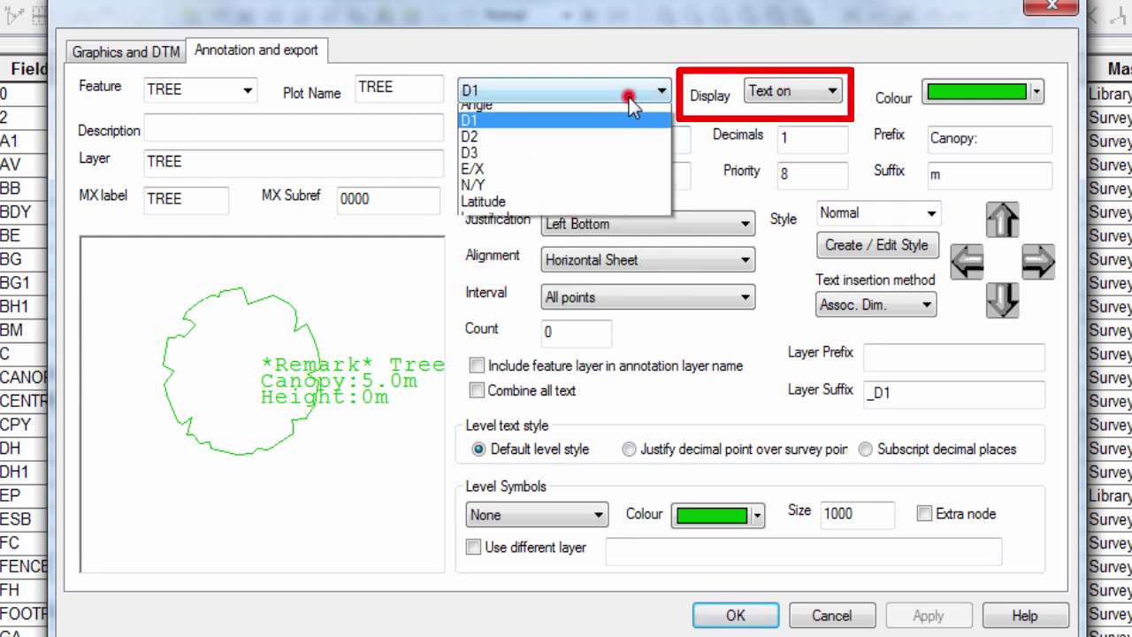
{"action": "left_click", "coordinate": [480, 305]}
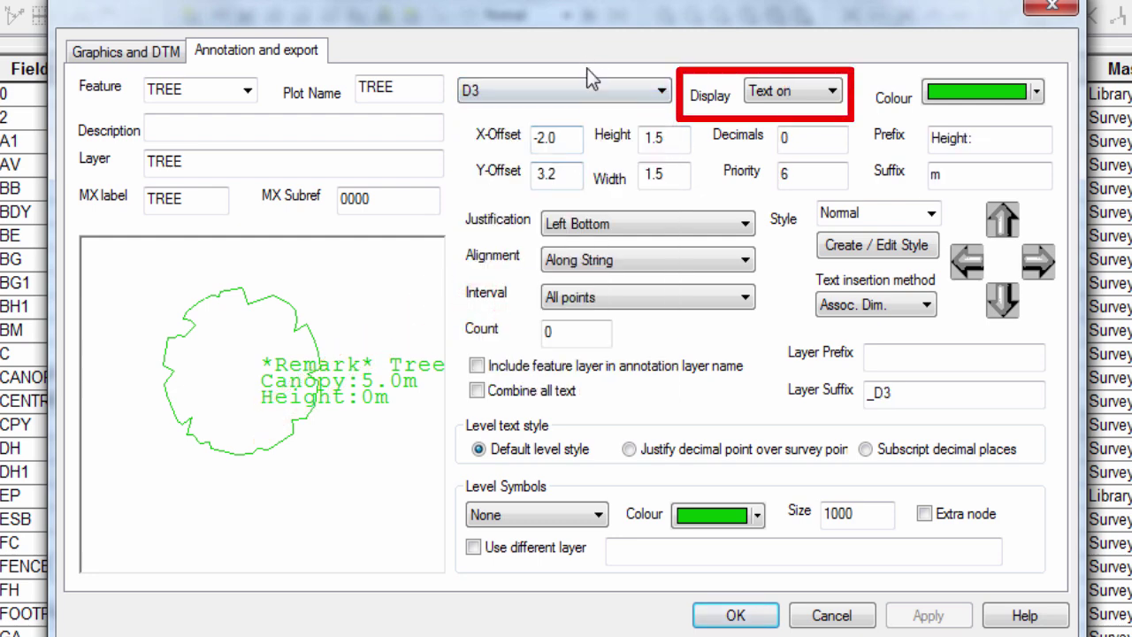
{"action": "left_click", "coordinate": [582, 92]}
{"action": "left_click", "coordinate": [518, 168]}
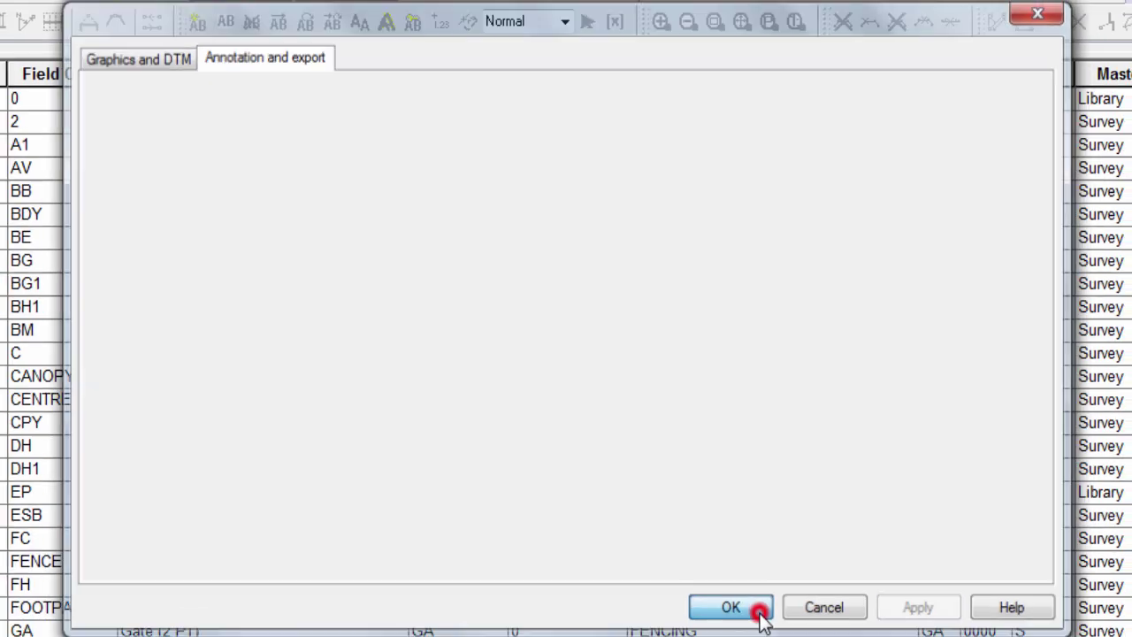
- Confirm the TREE settings, switch to SurveyCoding and show File > Export formats like Leica Code List (XML)
{"action": "left_click", "coordinate": [729, 605]}
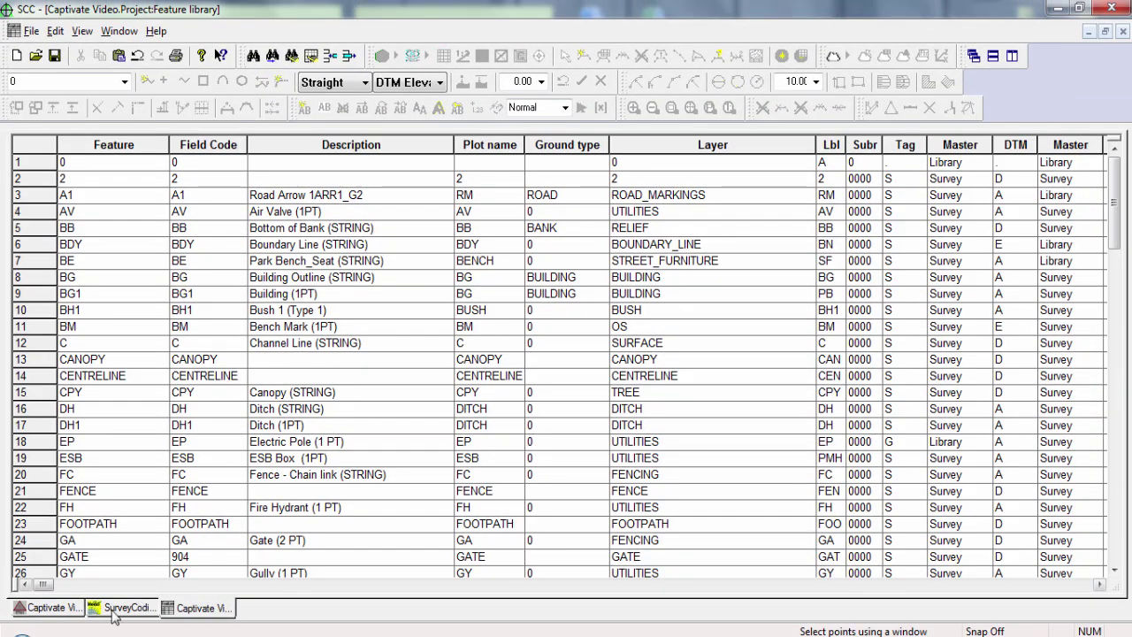
{"action": "left_click", "coordinate": [114, 610]}
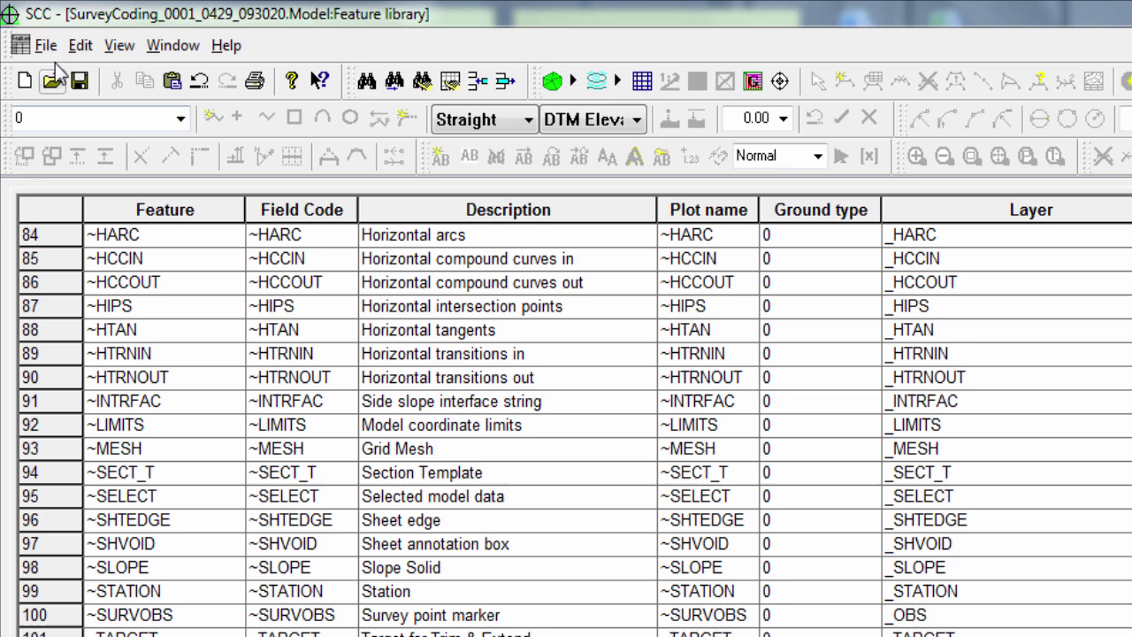
{"action": "left_click", "coordinate": [32, 31]}
{"action": "mouse_move", "coordinate": [101, 380]}
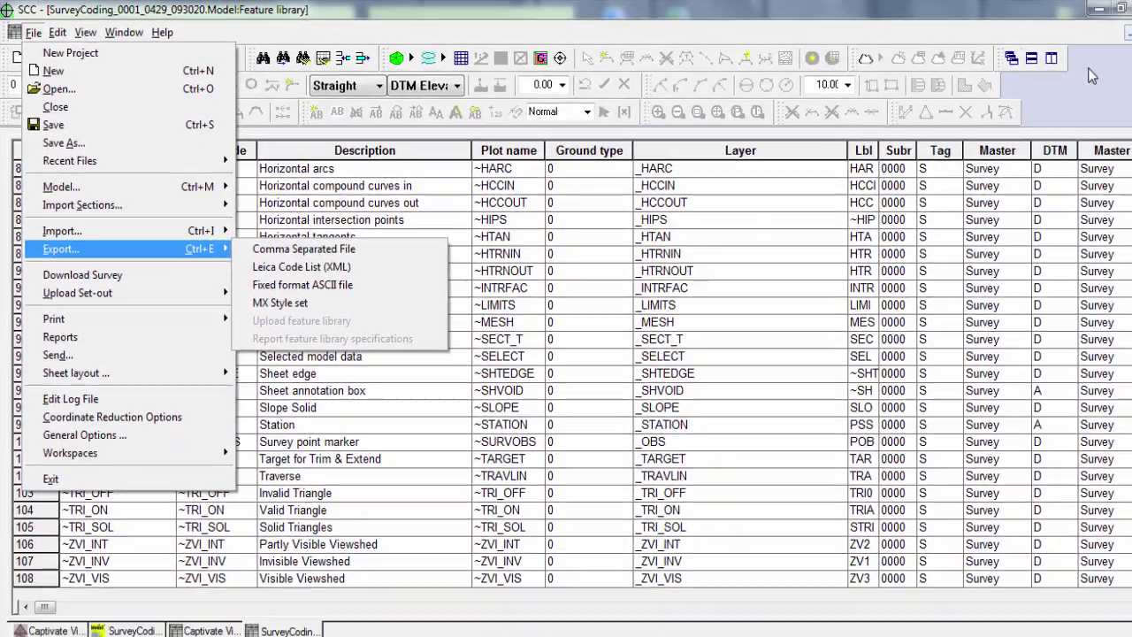
- Dismiss the File menu and close the Feature library to show the annotated survey drawing
{"action": "left_click", "coordinate": [1123, 31]}
{"action": "left_click", "coordinate": [1123, 31]}
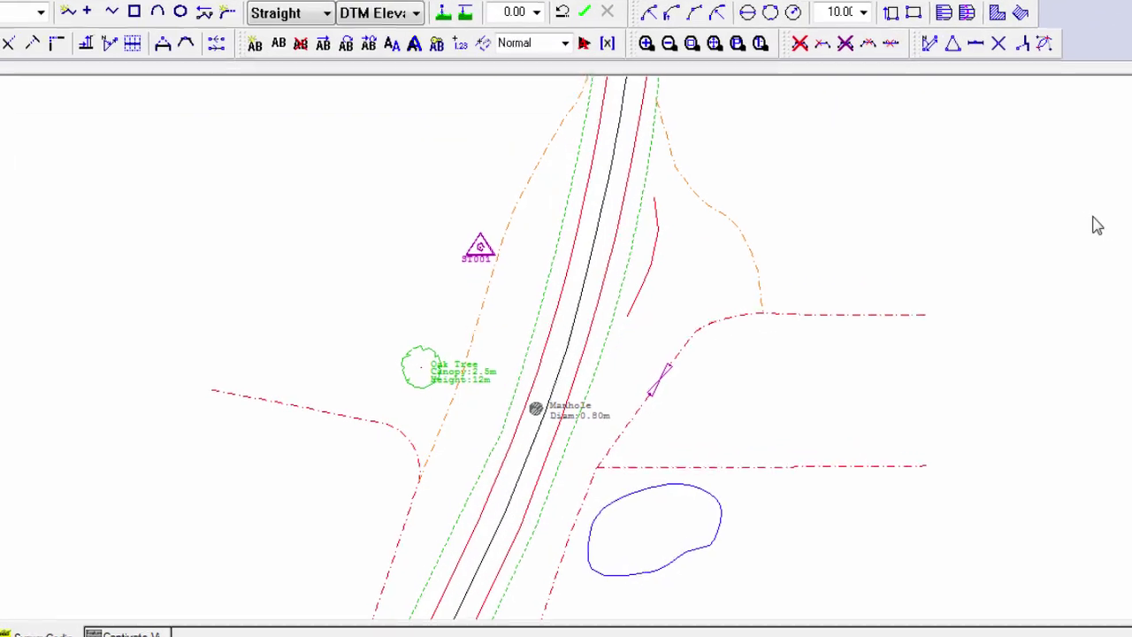